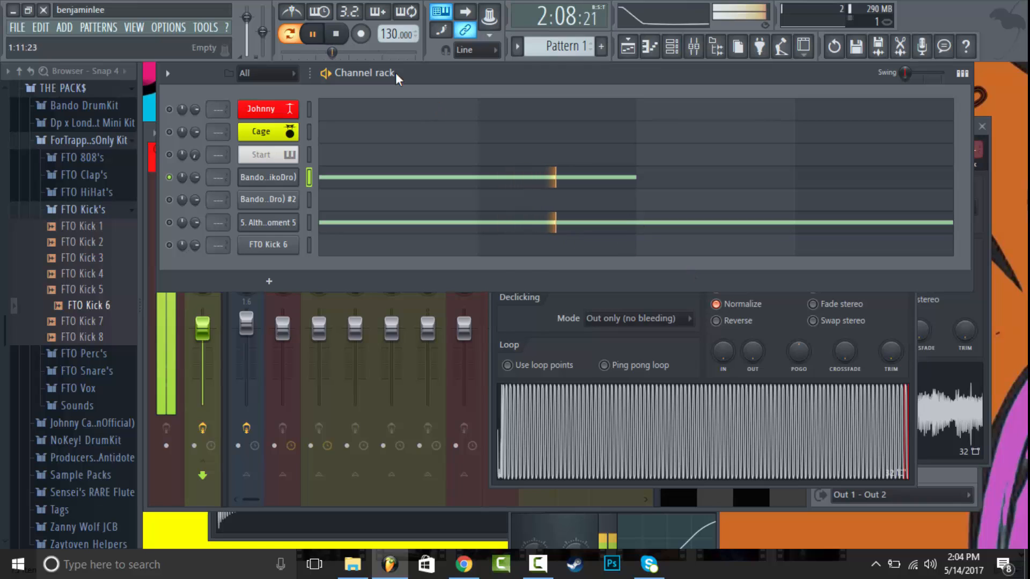
Try a 100% fade-out on the Bando 808 17 sample and play the pattern.
{"action": "left_click", "coordinate": [341, 34]}
{"action": "left_click", "coordinate": [753, 351]}
{"action": "left_click_drag", "start_coordinate": [752, 352], "coordinate": [752, 311]}
{"action": "key", "text": "space"}
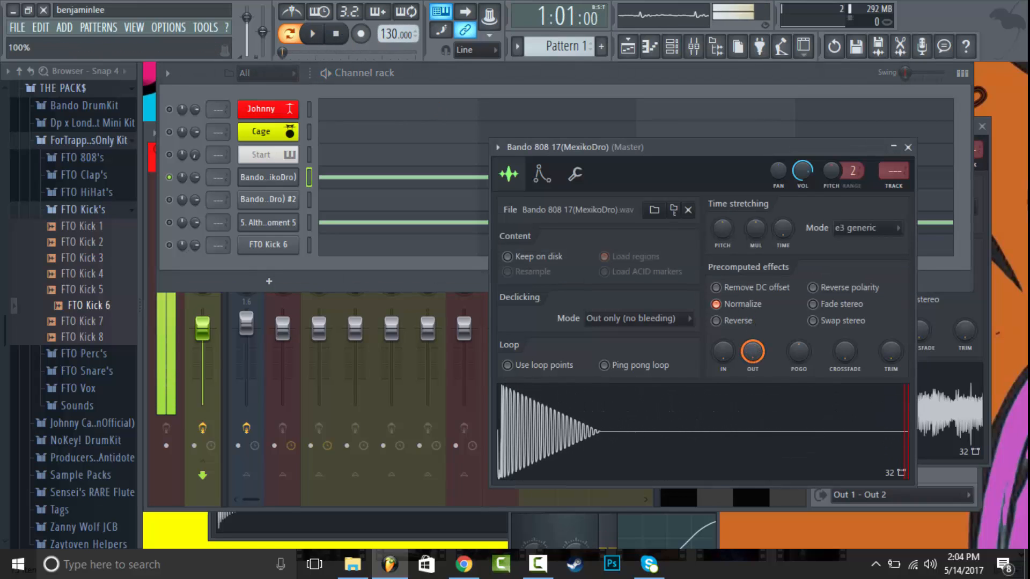
{"action": "left_click", "coordinate": [325, 75]}
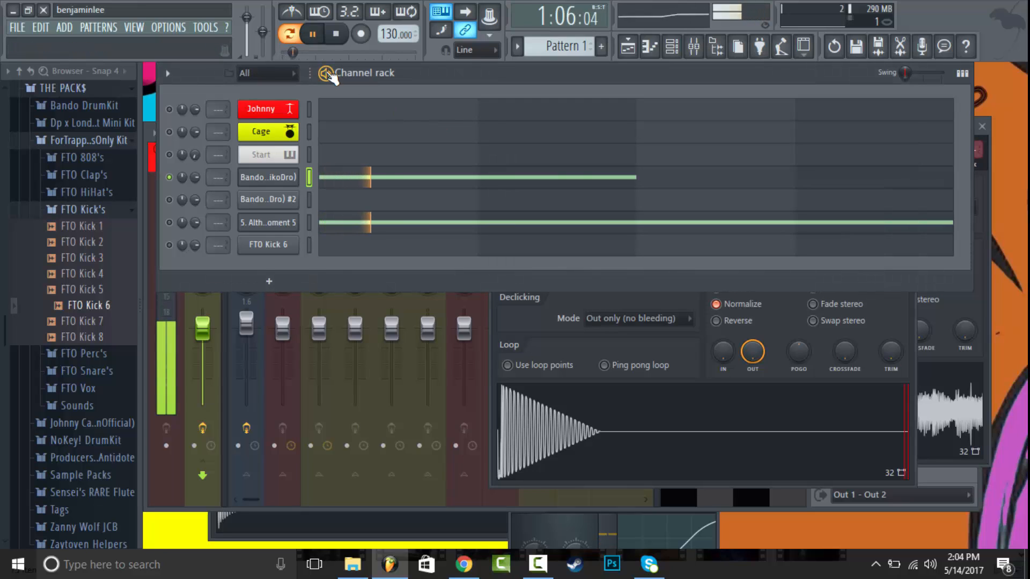
Try a shorter fade-out on the Bando 808 17 sample, play the pattern, and reset the fade.
{"action": "left_click_drag", "start_coordinate": [752, 352], "coordinate": [752, 367]}
{"action": "left_click", "coordinate": [343, 33]}
{"action": "left_click", "coordinate": [314, 33]}
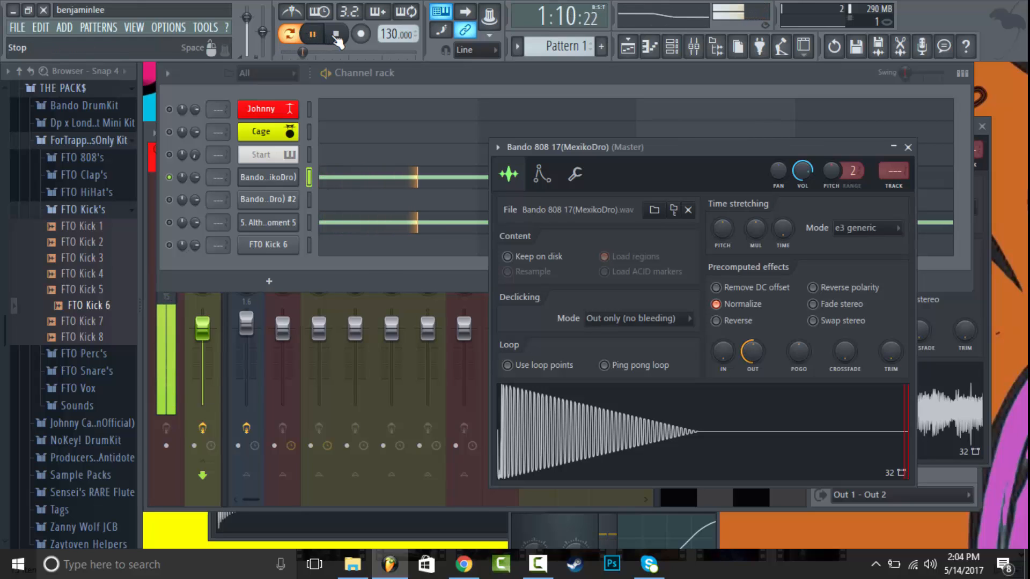
{"action": "key", "text": "space"}
{"action": "key", "text": "q"}
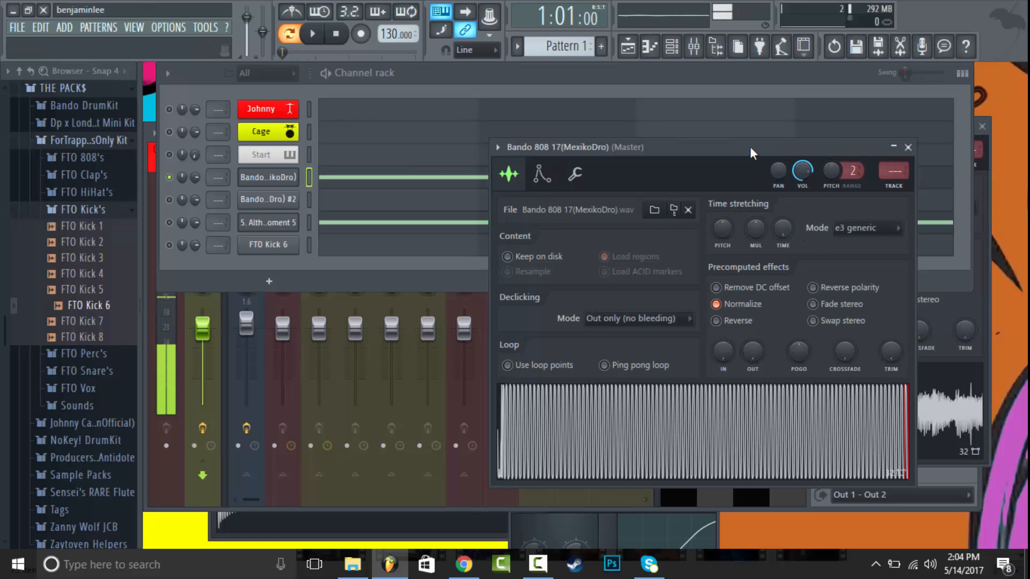
Preview the flute sample 5. Althea Rene - In the Moment 5 from the Rare Flute folder of the Sensei's RARE Flute pack.
{"action": "left_click_drag", "start_coordinate": [750, 147], "coordinate": [809, 104]}
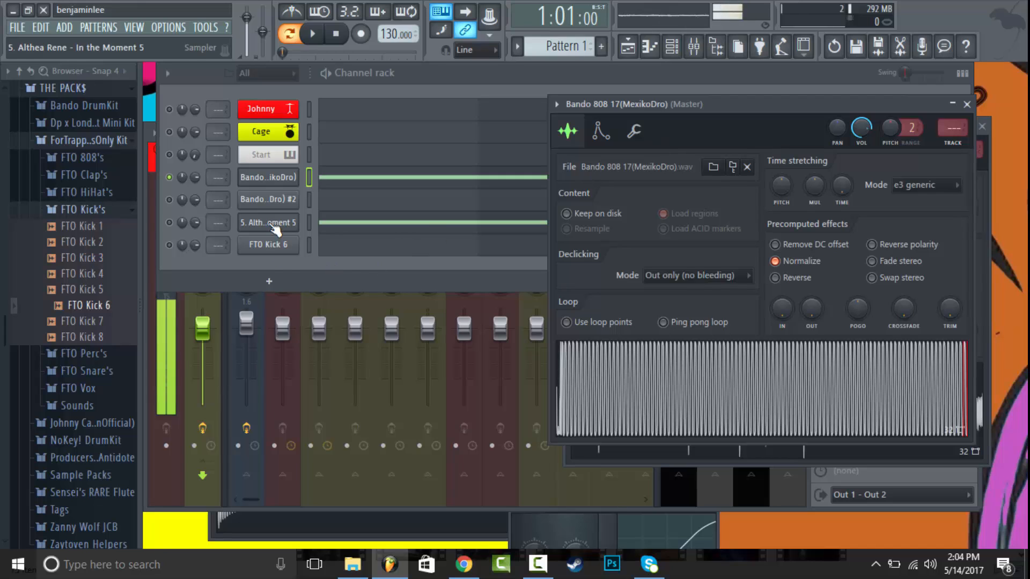
{"action": "left_click", "coordinate": [123, 140]}
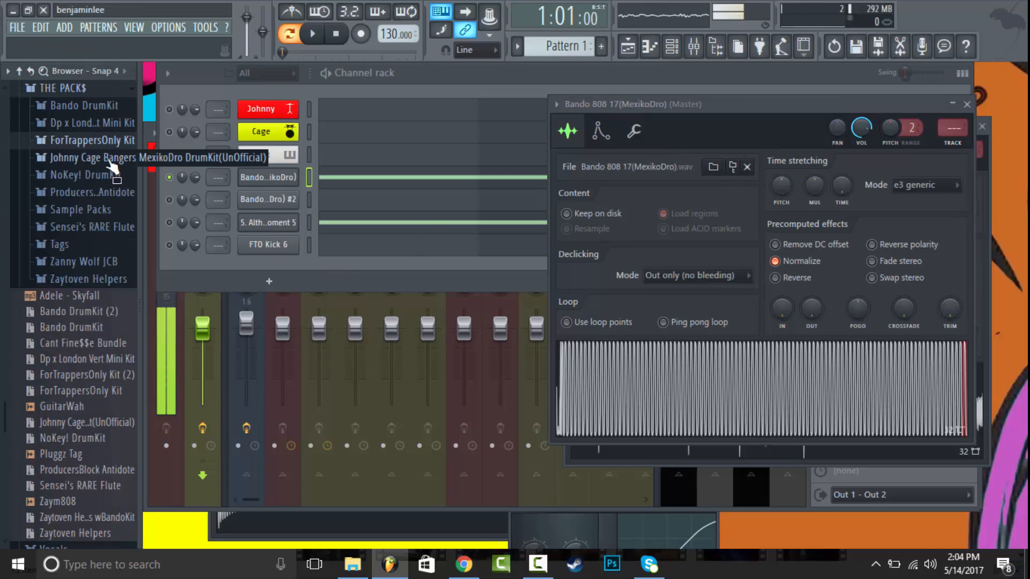
{"action": "left_click", "coordinate": [102, 228]}
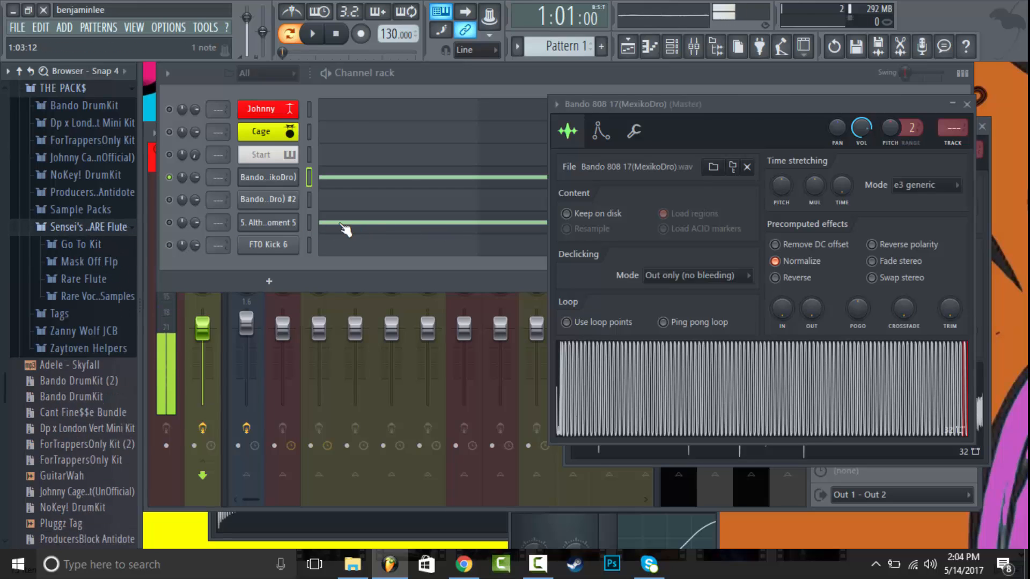
{"action": "left_click", "coordinate": [102, 278]}
{"action": "left_click", "coordinate": [106, 234]}
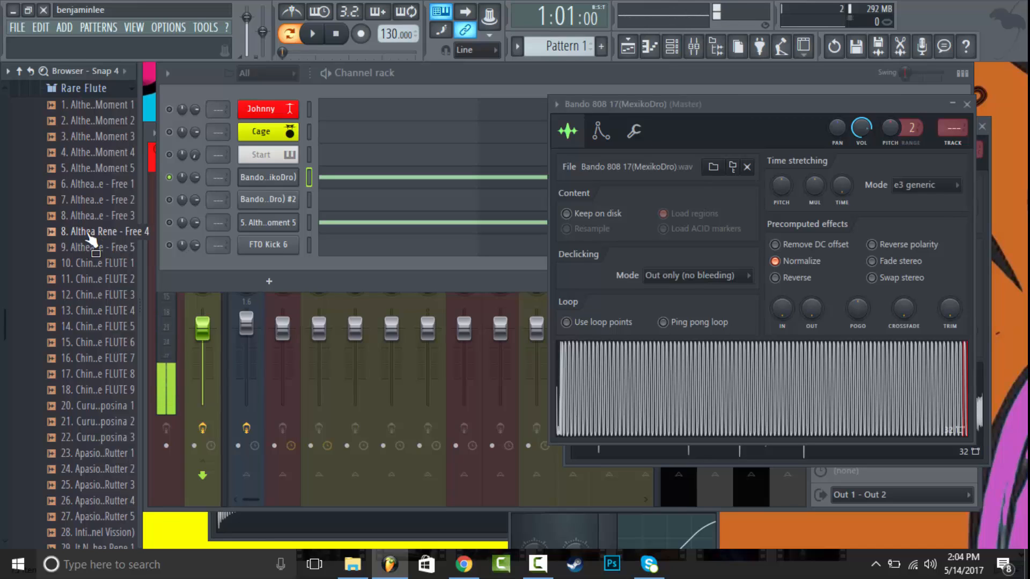
{"action": "left_click", "coordinate": [104, 168]}
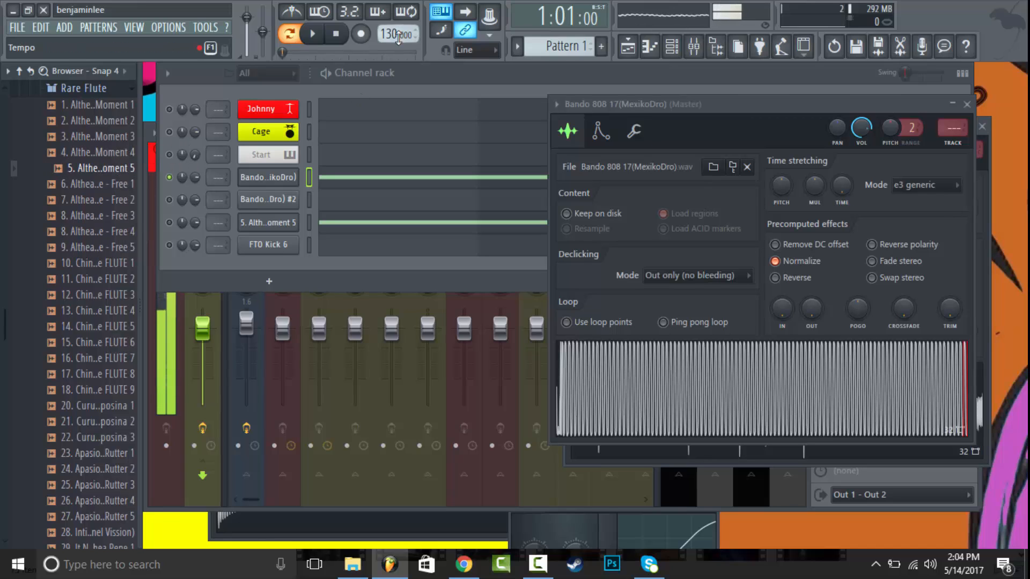
{"action": "left_click", "coordinate": [340, 36]}
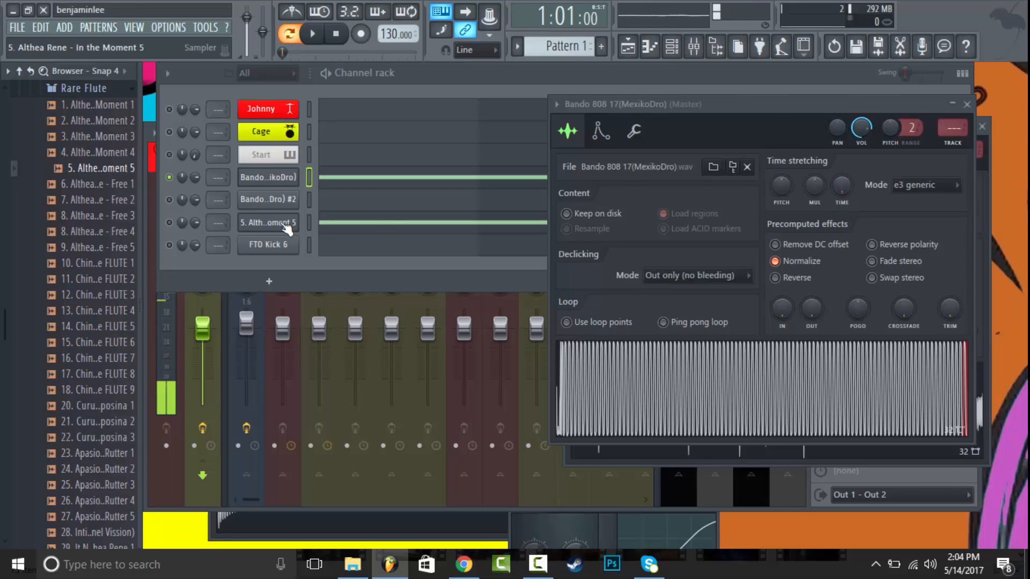
Open the In the Moment 5 channel's settings and set the project tempo to 150 BPM, restretching all channels.
{"action": "left_click", "coordinate": [268, 222]}
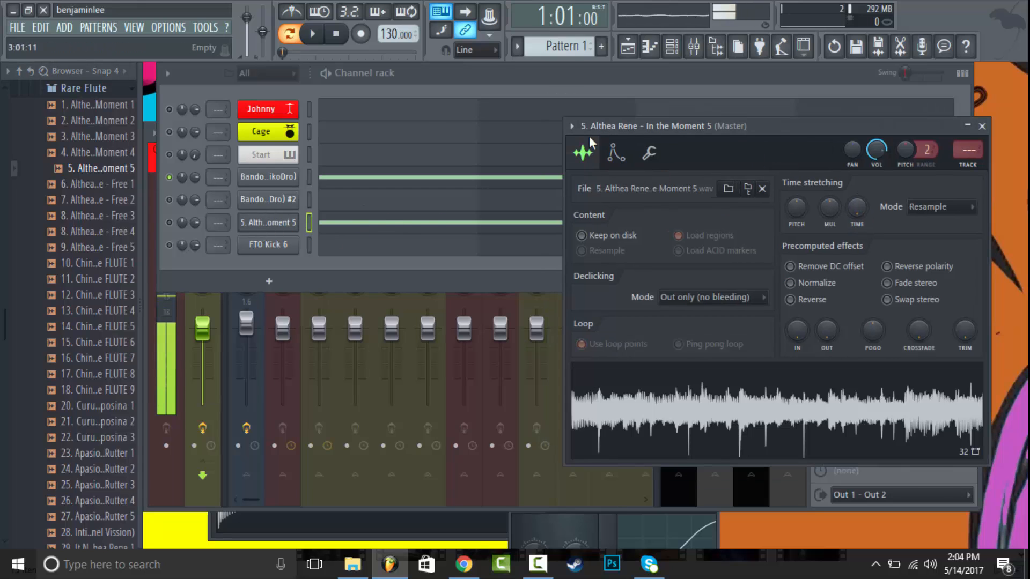
{"action": "left_click_drag", "start_coordinate": [718, 127], "coordinate": [708, 93]}
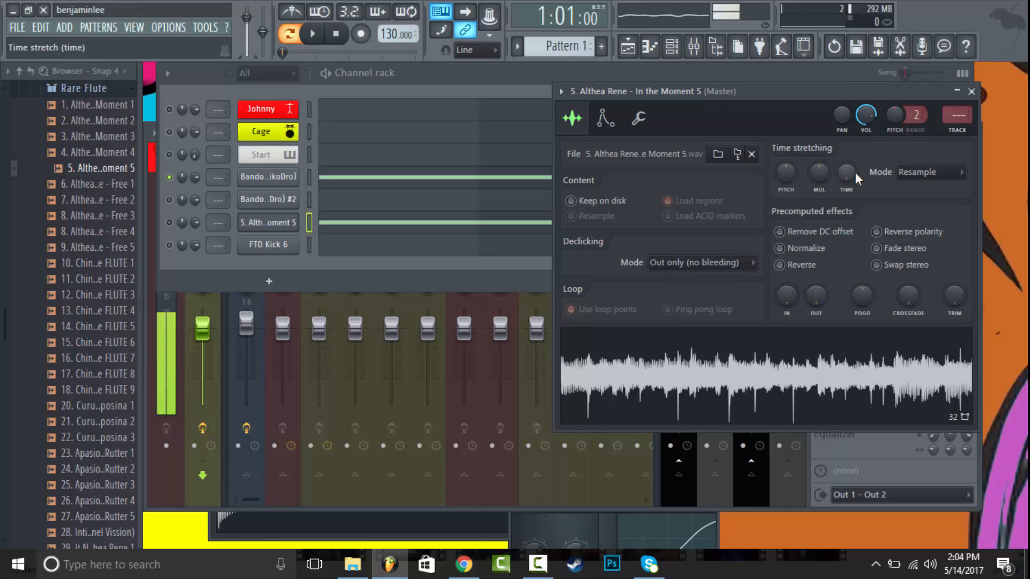
{"action": "left_click_drag", "start_coordinate": [391, 34], "coordinate": [390, 24]}
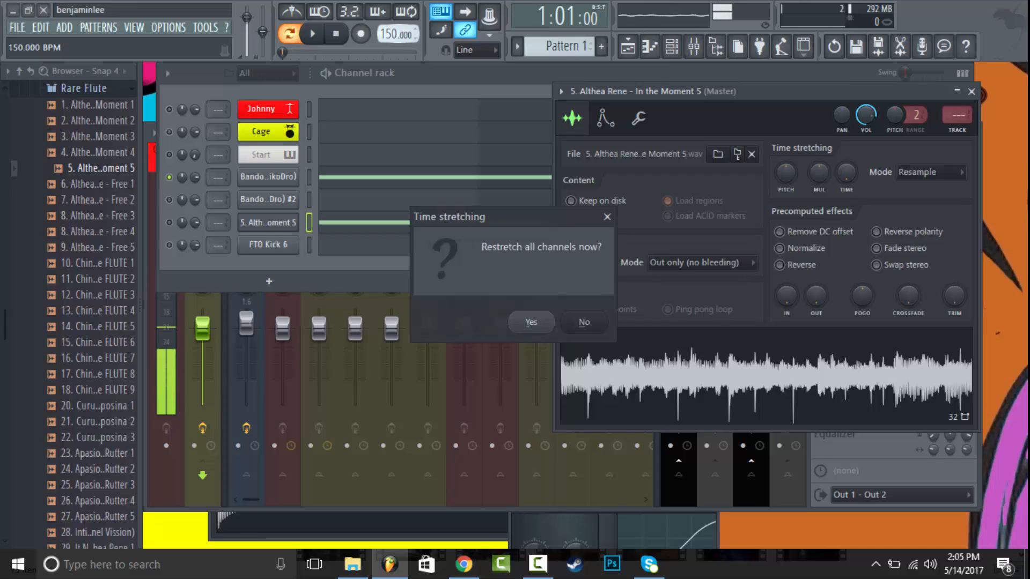
{"action": "left_click", "coordinate": [543, 325]}
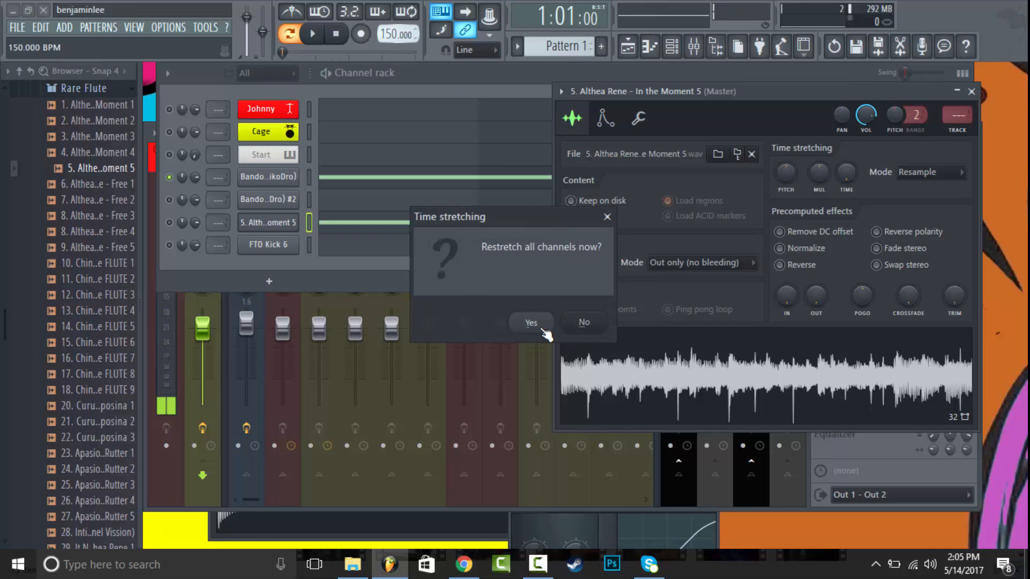
Set the flute sample's stretch time to 4 bars and play its channel on its own.
{"action": "right_click", "coordinate": [848, 174]}
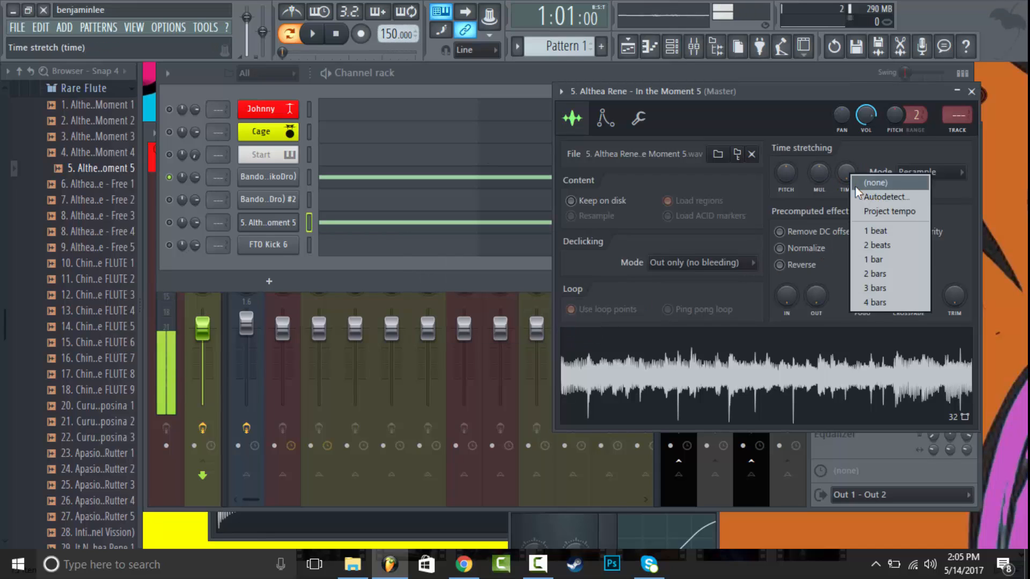
{"action": "left_click", "coordinate": [880, 302]}
{"action": "left_click", "coordinate": [430, 84]}
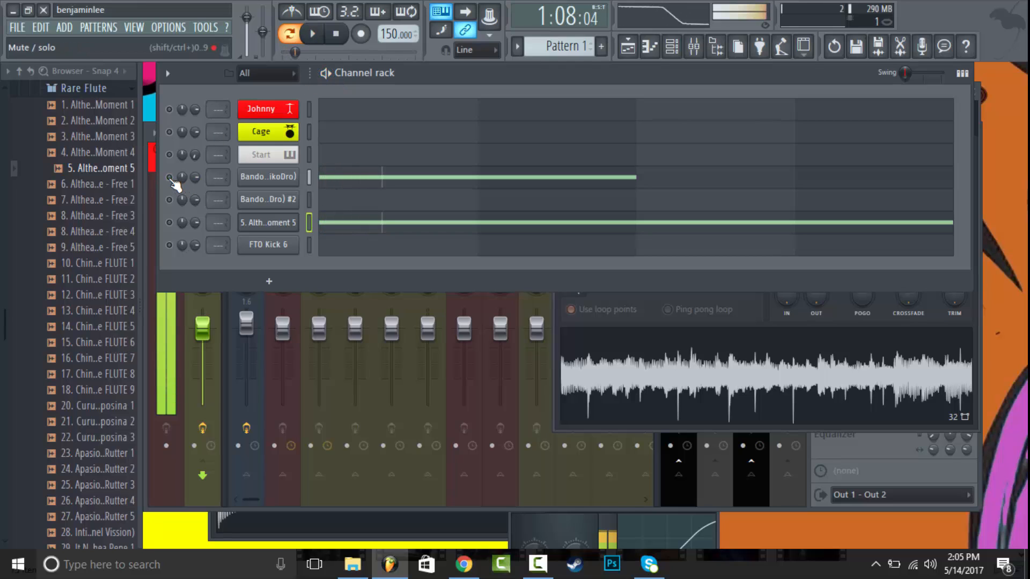
{"action": "right_click", "coordinate": [170, 223]}
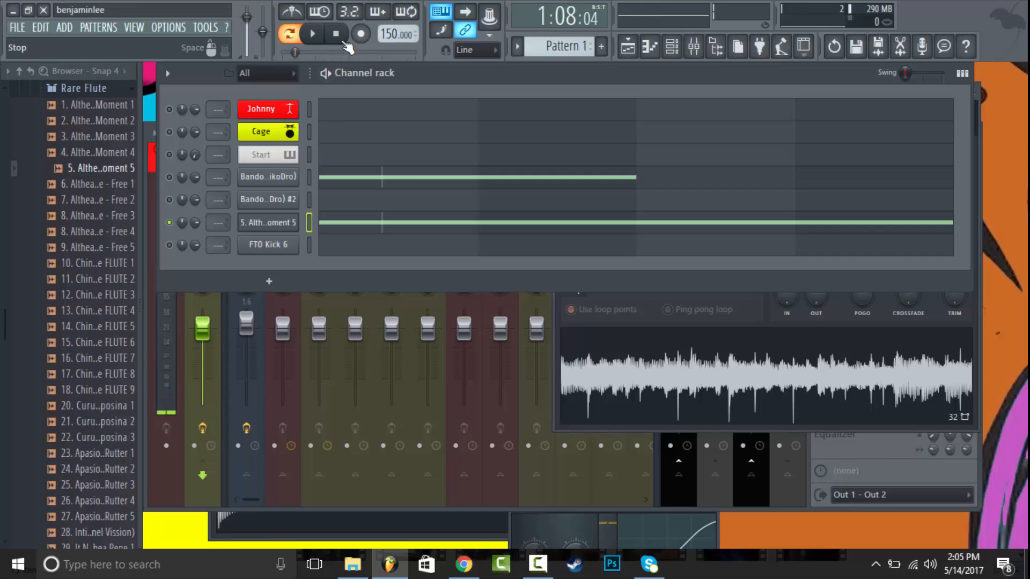
{"action": "left_click", "coordinate": [337, 36]}
{"action": "left_click", "coordinate": [311, 35]}
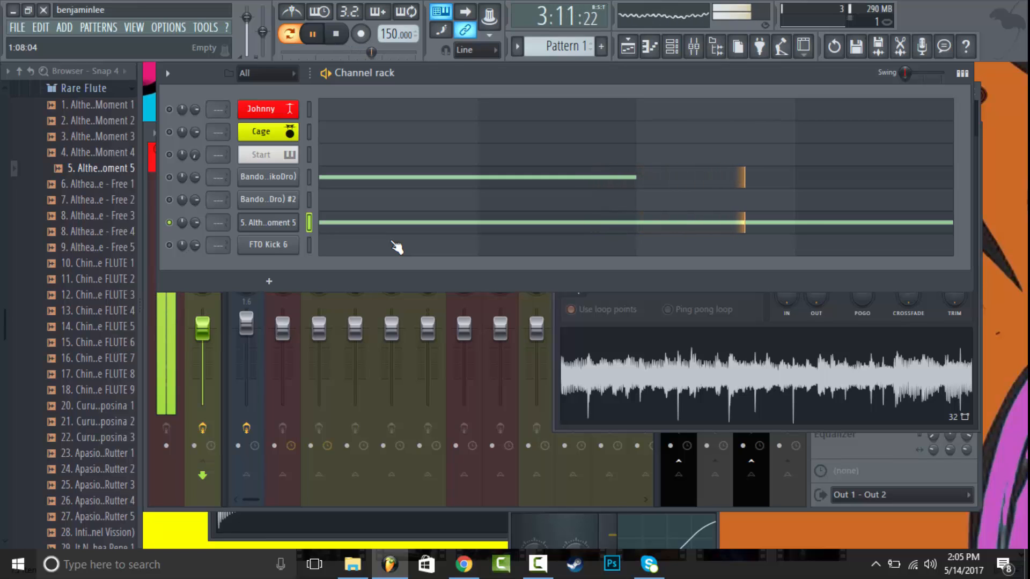
{"action": "key", "text": "space"}
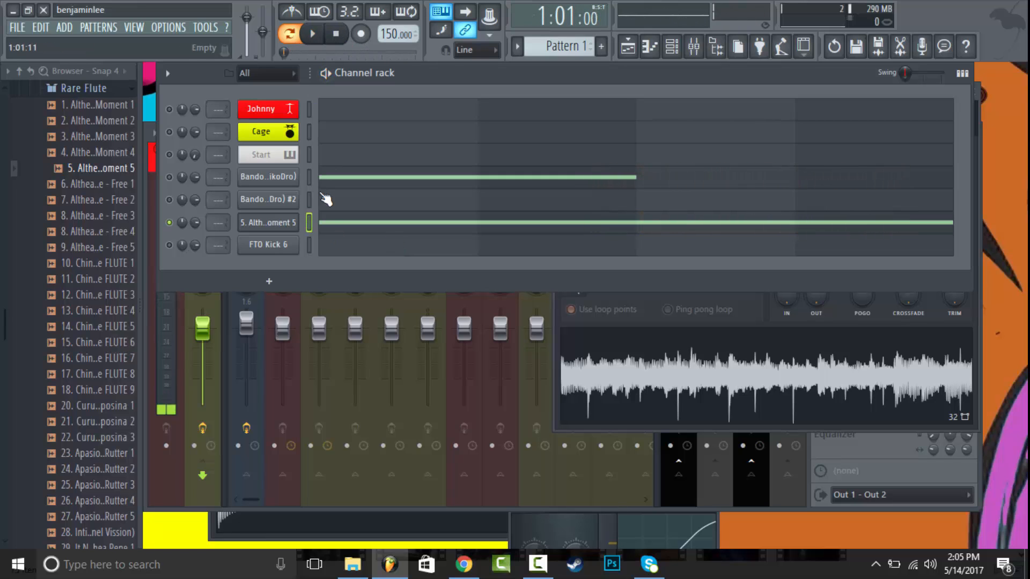
Set the flute sample's time stretching to 4 bars in e3 generic mode and play the pattern.
{"action": "left_click", "coordinate": [285, 223]}
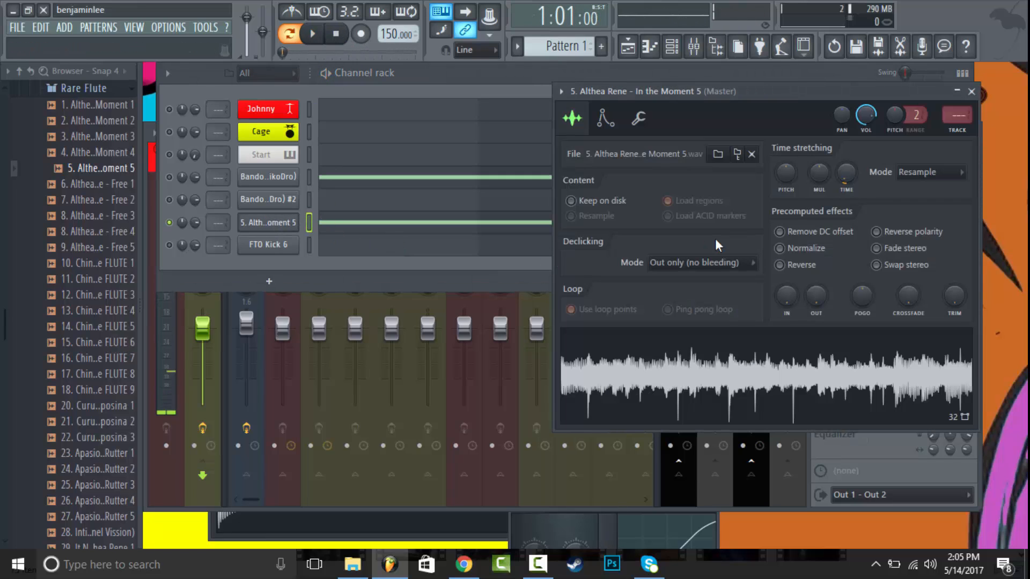
{"action": "left_click", "coordinate": [853, 174]}
{"action": "left_click", "coordinate": [875, 302]}
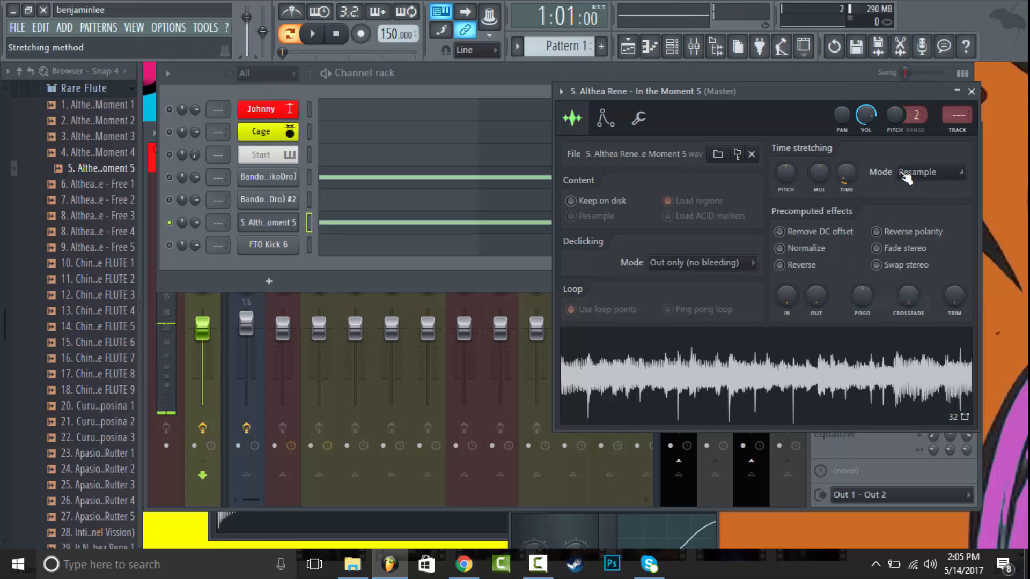
{"action": "left_click", "coordinate": [912, 172]}
{"action": "left_click", "coordinate": [913, 243]}
{"action": "left_click", "coordinate": [322, 73]}
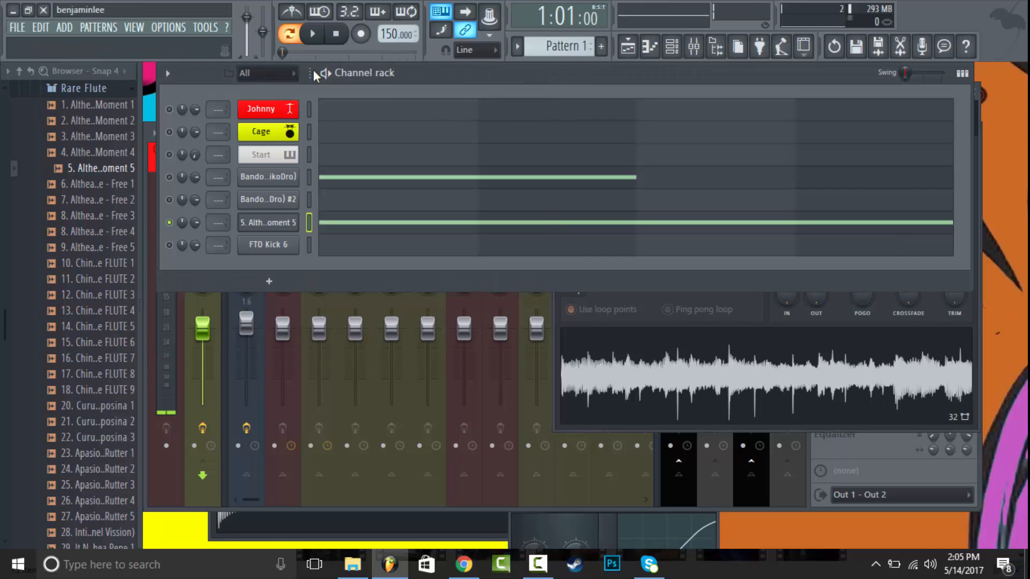
{"action": "key", "text": "space"}
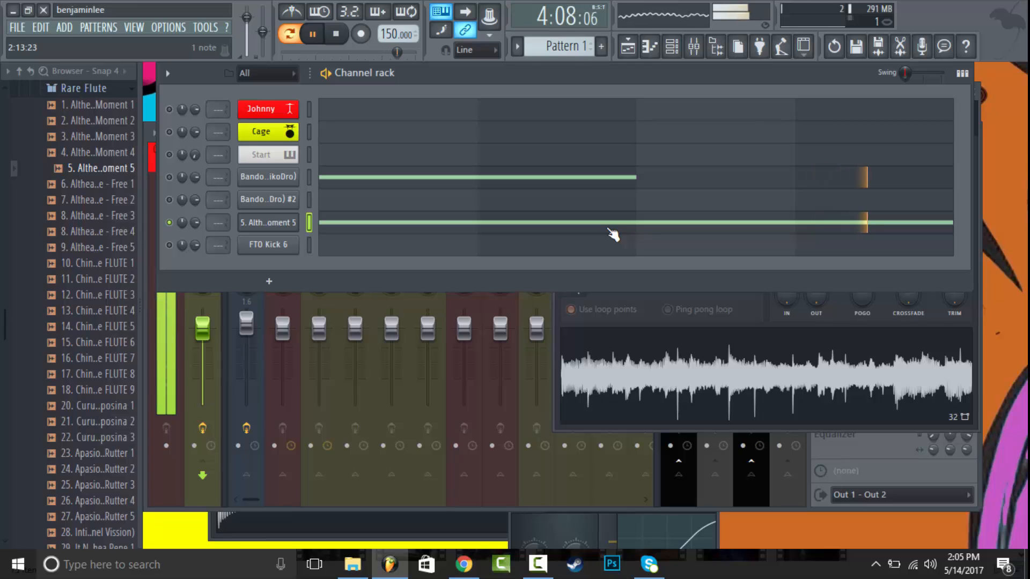
{"action": "key", "text": "space"}
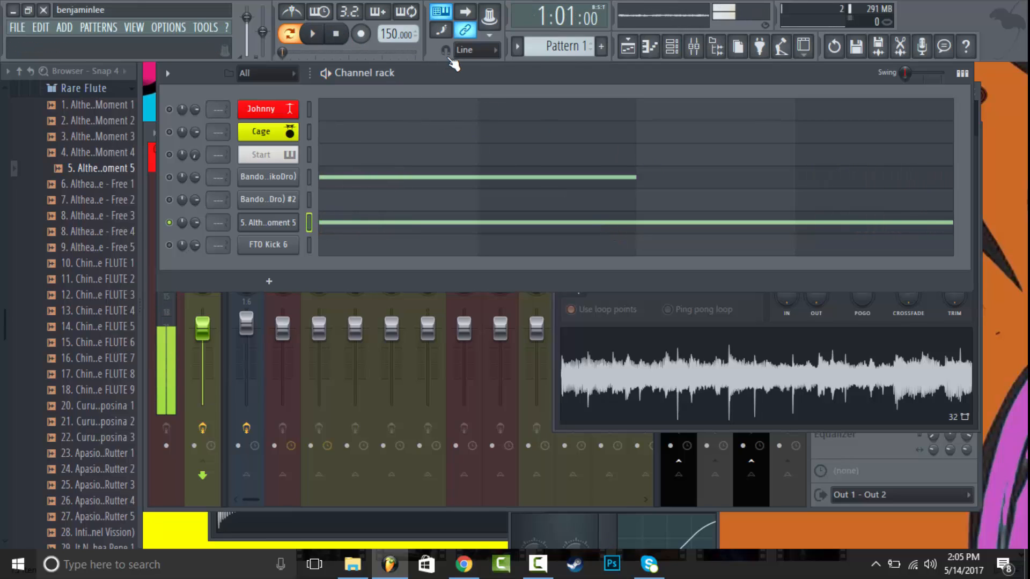
Review the available stretch modes for the flute sample, keeping e3 generic selected.
{"action": "left_click", "coordinate": [292, 223]}
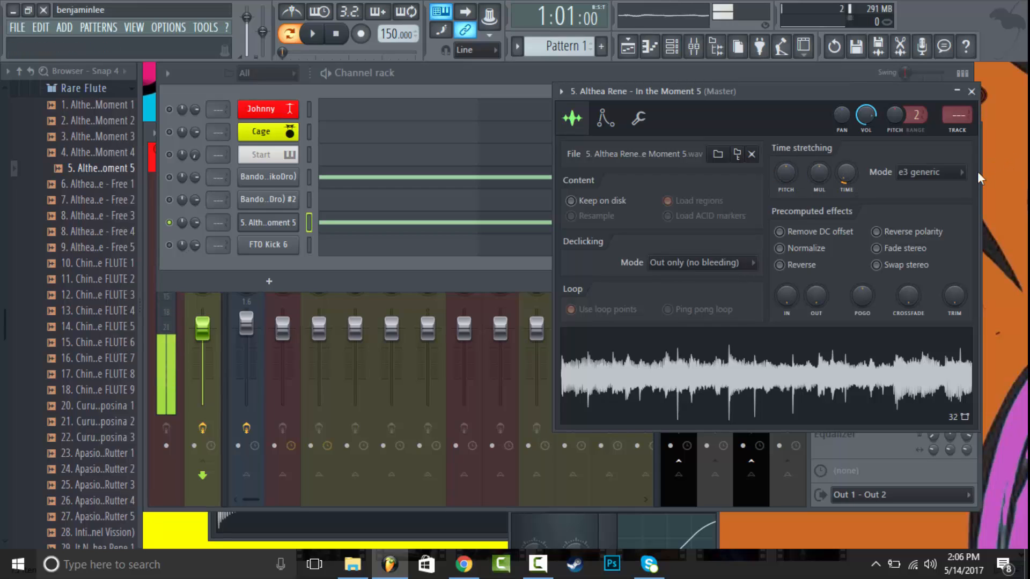
{"action": "left_click", "coordinate": [936, 180]}
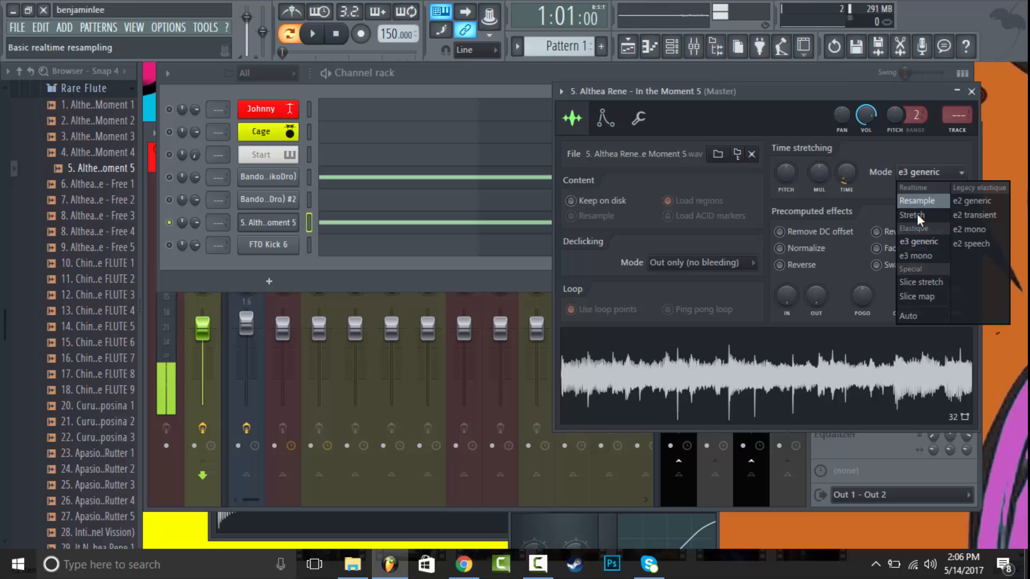
{"action": "left_click", "coordinate": [926, 243]}
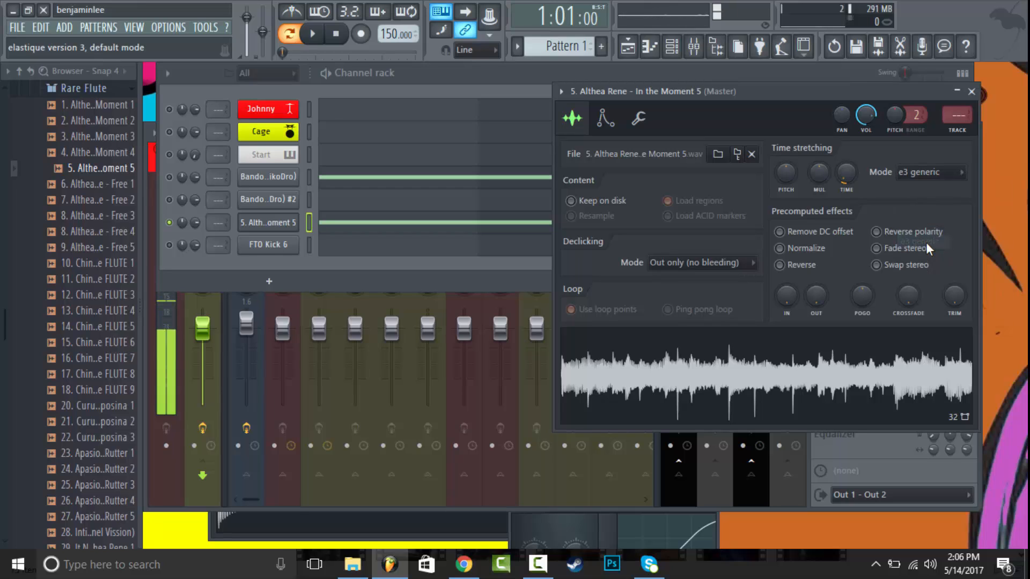
{"action": "left_click", "coordinate": [912, 172]}
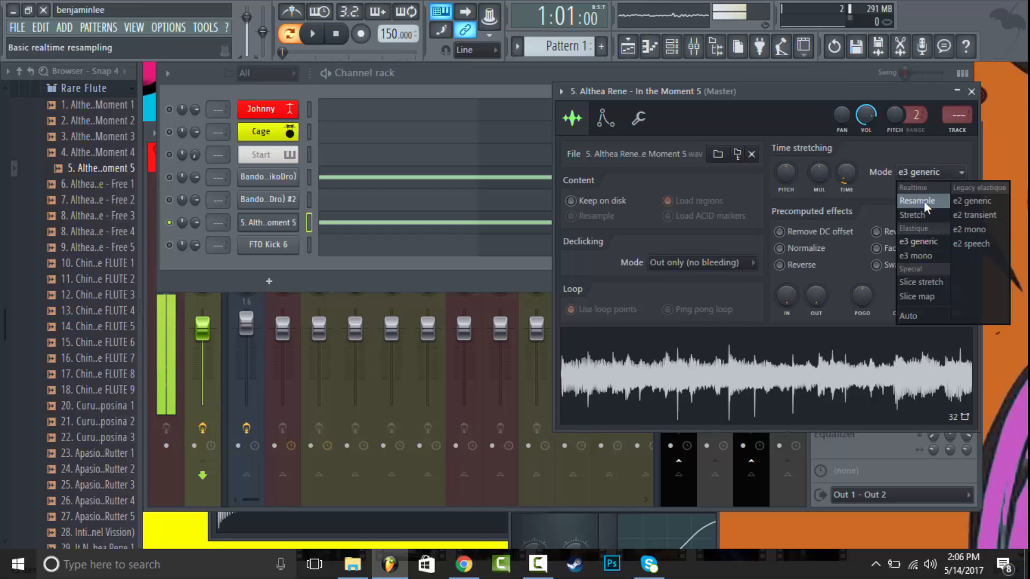
{"action": "left_click", "coordinate": [920, 241]}
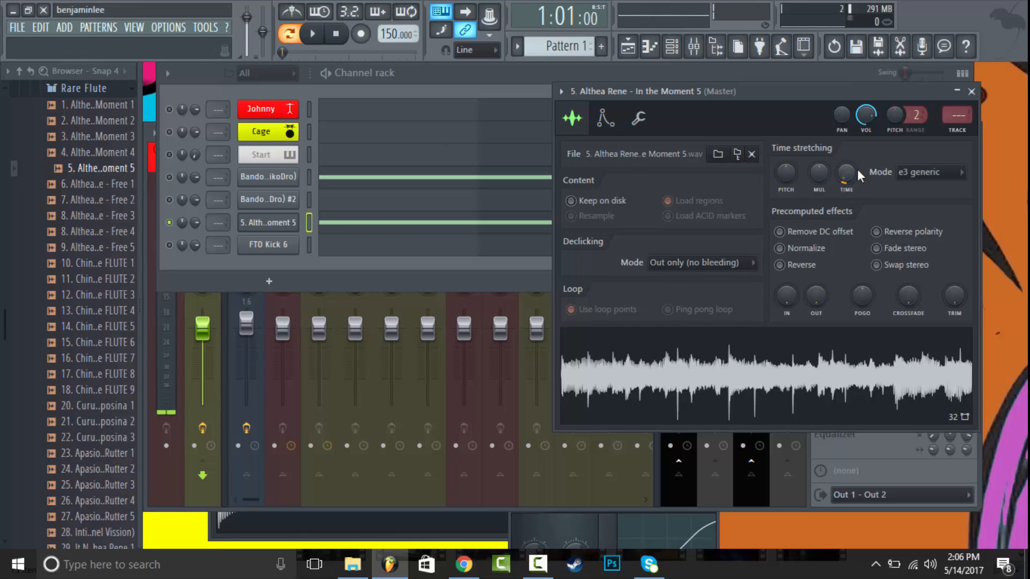
Try a slightly lower time-stretching pitch on the flute sample and play the pattern.
{"action": "left_click_drag", "start_coordinate": [790, 170], "coordinate": [790, 188]}
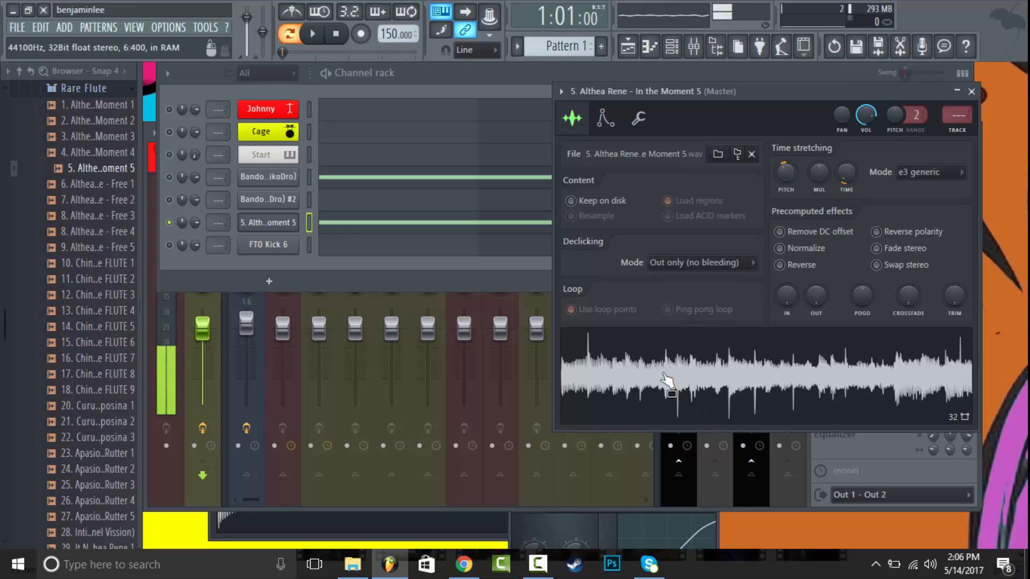
{"action": "left_click", "coordinate": [326, 73]}
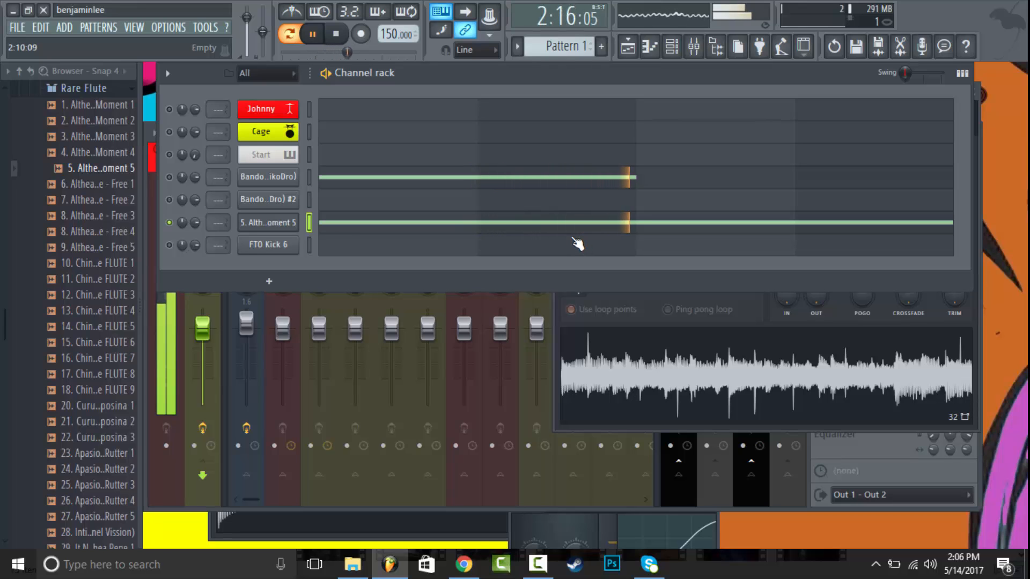
{"action": "left_click", "coordinate": [279, 223]}
{"action": "key", "text": "space"}
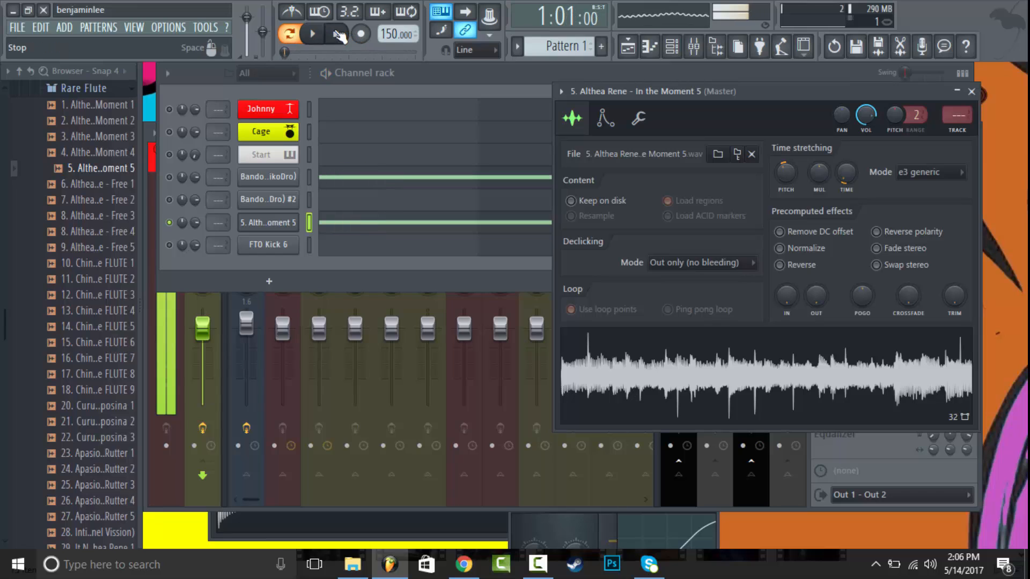
Set the flute sample's time-stretching pitch to -400 cents and play the pattern.
{"action": "left_click", "coordinate": [639, 118]}
{"action": "left_click", "coordinate": [572, 118]}
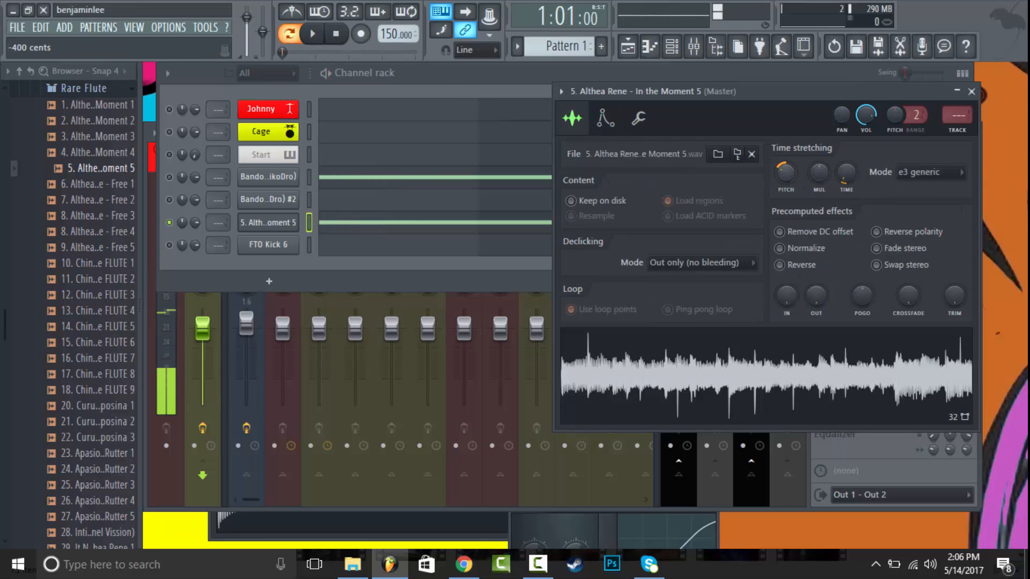
{"action": "left_click", "coordinate": [312, 34]}
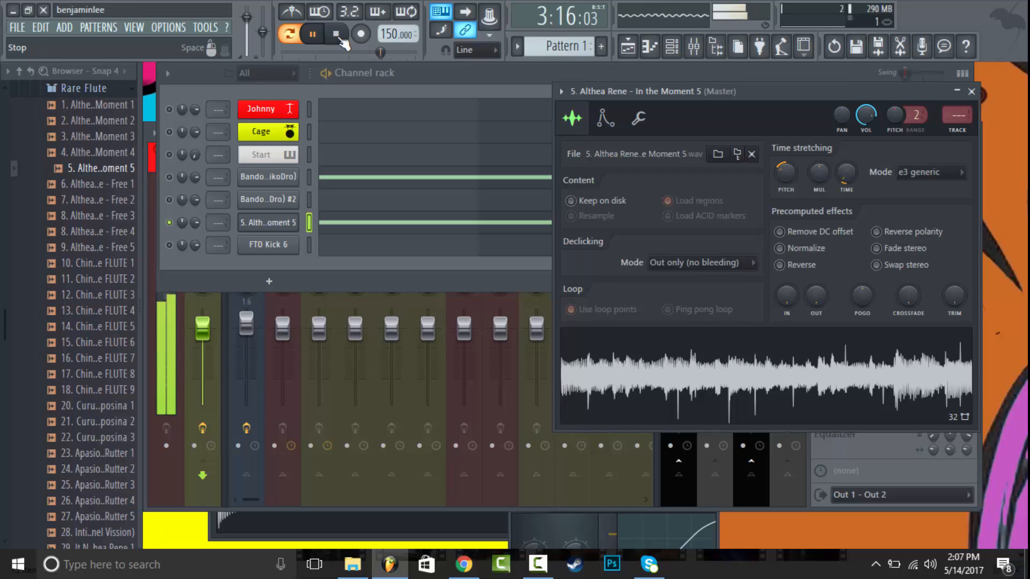
{"action": "left_click", "coordinate": [337, 35]}
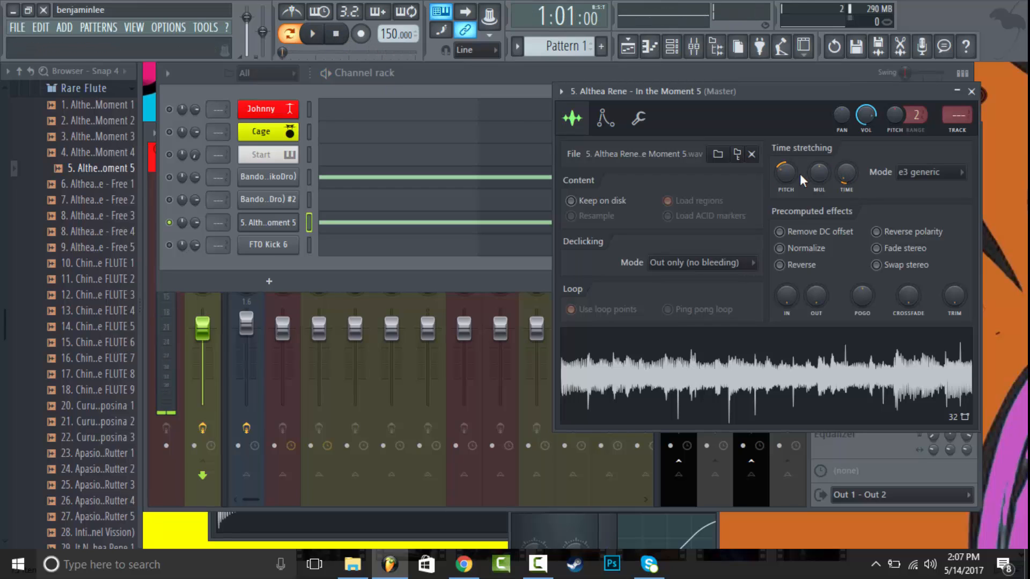
Bring up the hi-hat channel's miscellaneous functions and inspect its first notes in the piano roll.
{"action": "key", "text": "q"}
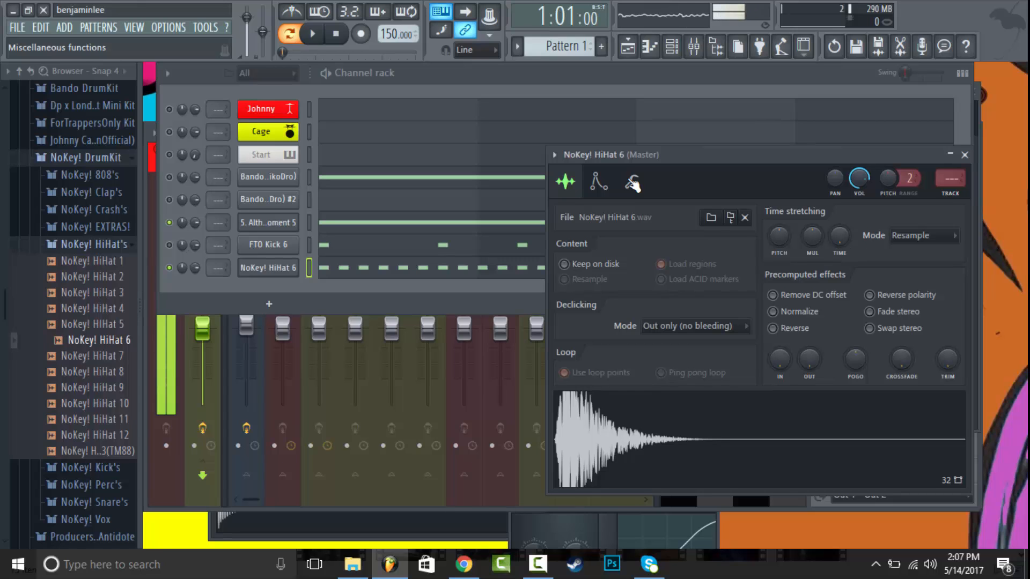
{"action": "left_click", "coordinate": [633, 183]}
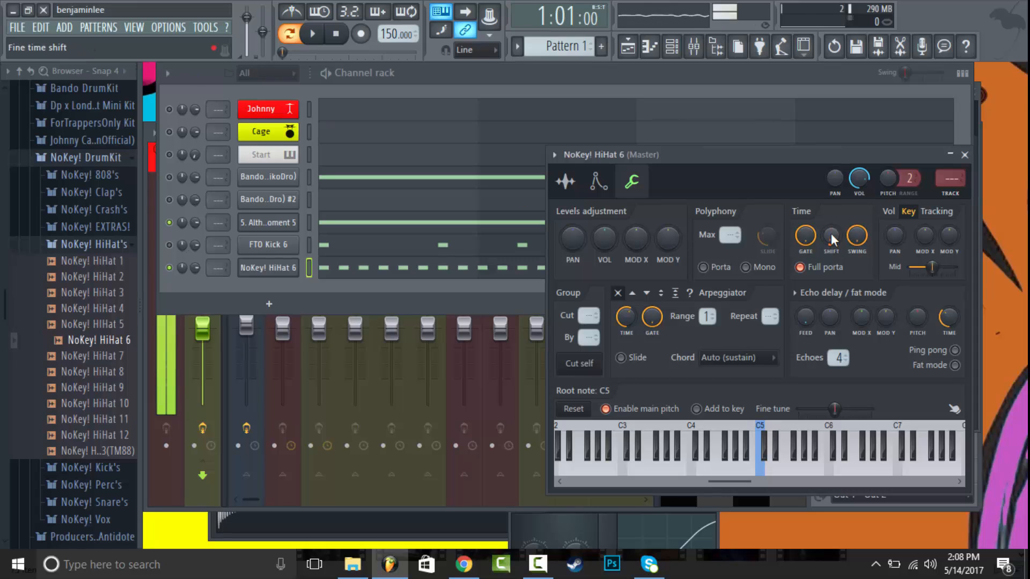
{"action": "left_click", "coordinate": [420, 271]}
{"action": "left_click_drag", "start_coordinate": [754, 90], "coordinate": [262, 90]}
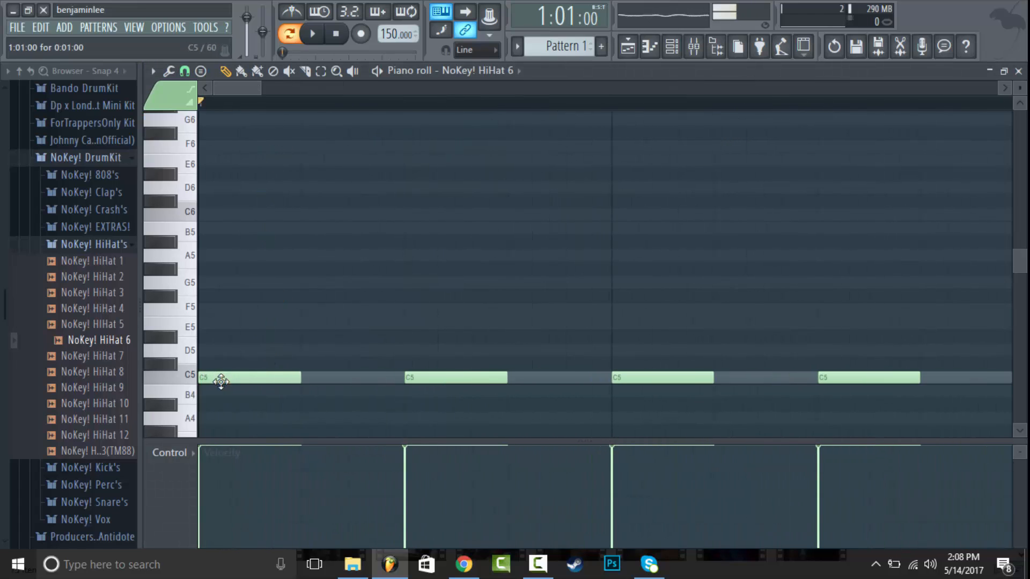
{"action": "left_click_drag", "start_coordinate": [221, 381], "coordinate": [241, 384]}
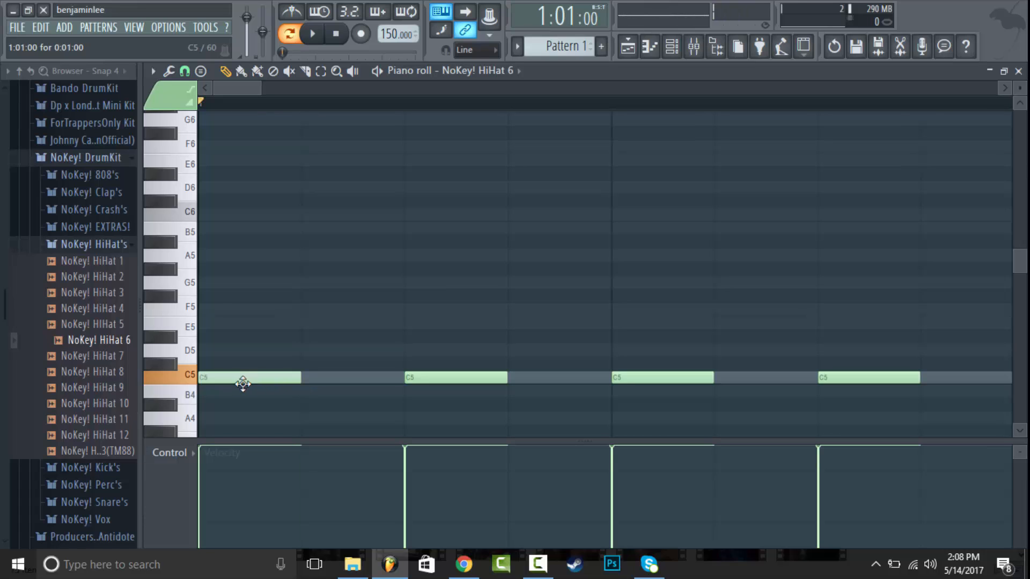
{"action": "left_click", "coordinate": [1019, 71]}
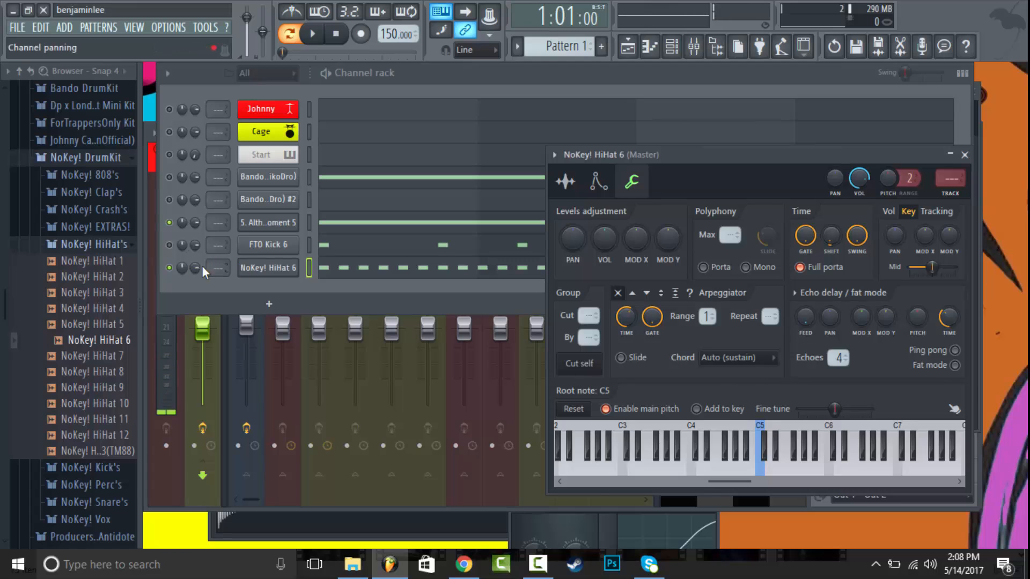
Normalize the NoKey! HiHat 6 sample and set its time-stretching mode to e3 generic.
{"action": "left_click", "coordinate": [592, 188]}
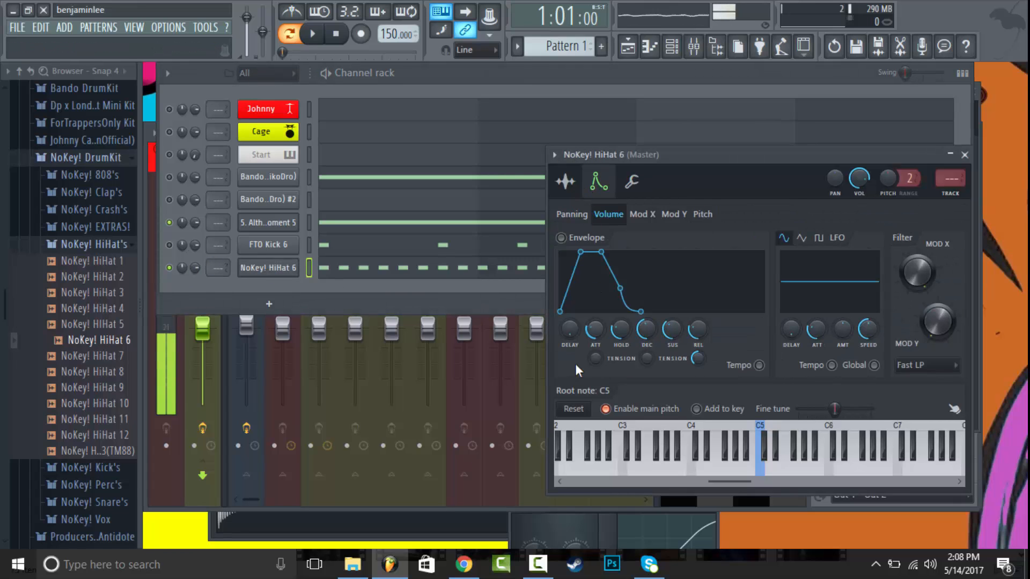
{"action": "left_click", "coordinate": [565, 181]}
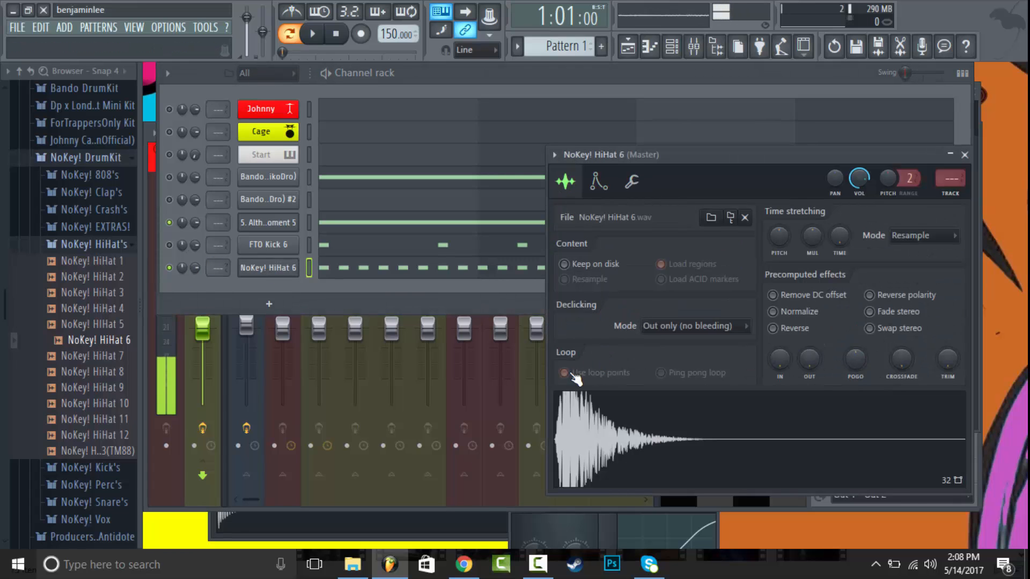
{"action": "left_click", "coordinate": [773, 311]}
{"action": "left_click", "coordinate": [919, 235]}
{"action": "left_click", "coordinate": [906, 306]}
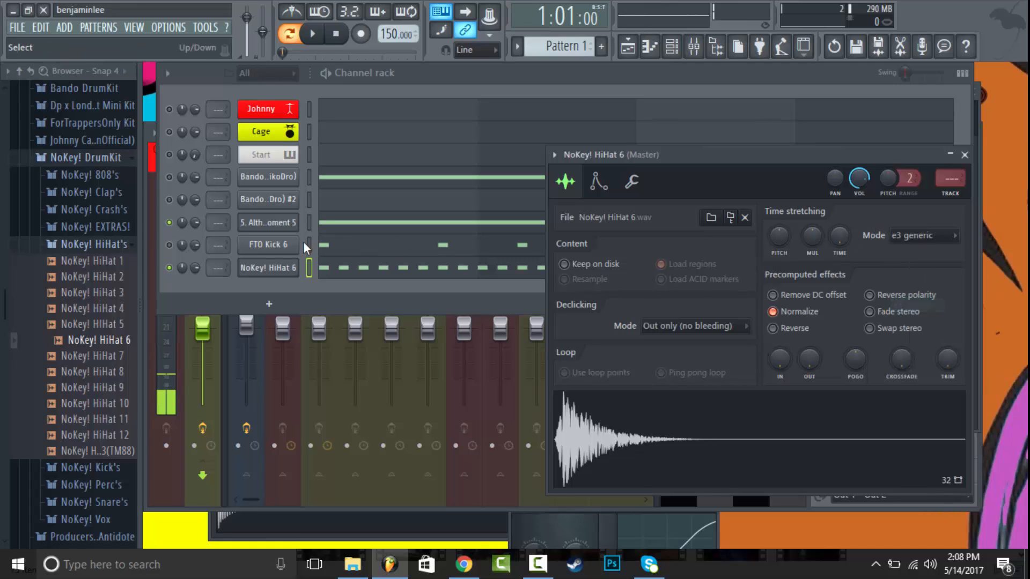
{"action": "left_click", "coordinate": [294, 267]}
{"action": "left_click", "coordinate": [294, 267]}
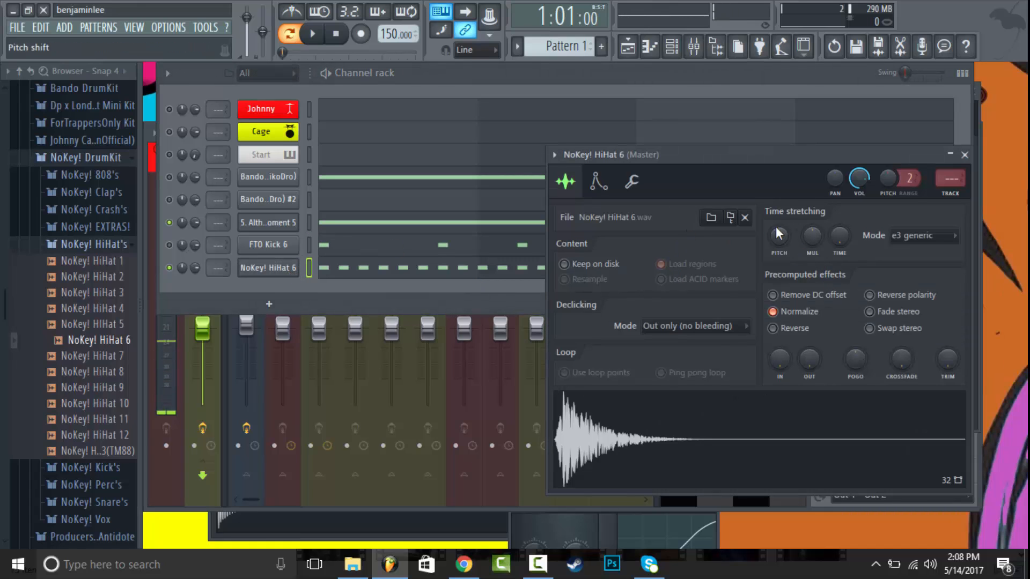
Try a raised fine time shift on the hi-hat during playback, then return it to zero and replay the pattern.
{"action": "left_click", "coordinate": [633, 182]}
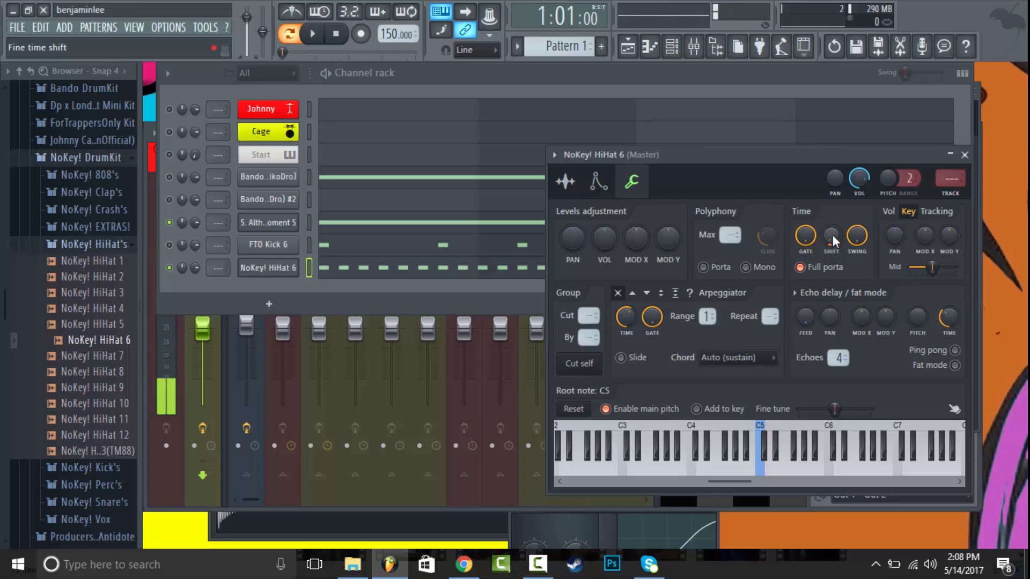
{"action": "left_click_drag", "start_coordinate": [836, 236], "coordinate": [835, 228]}
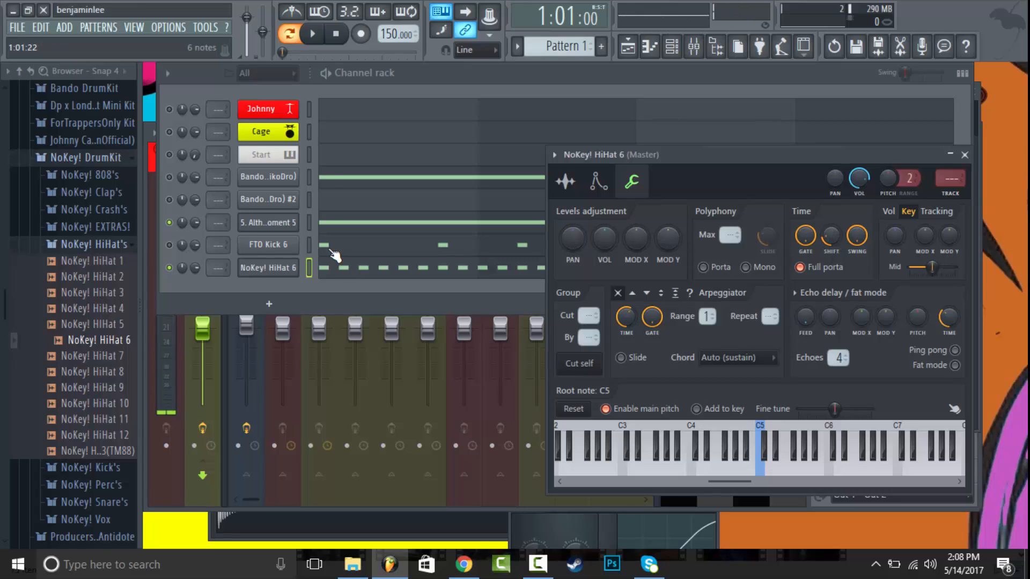
{"action": "key", "text": "space"}
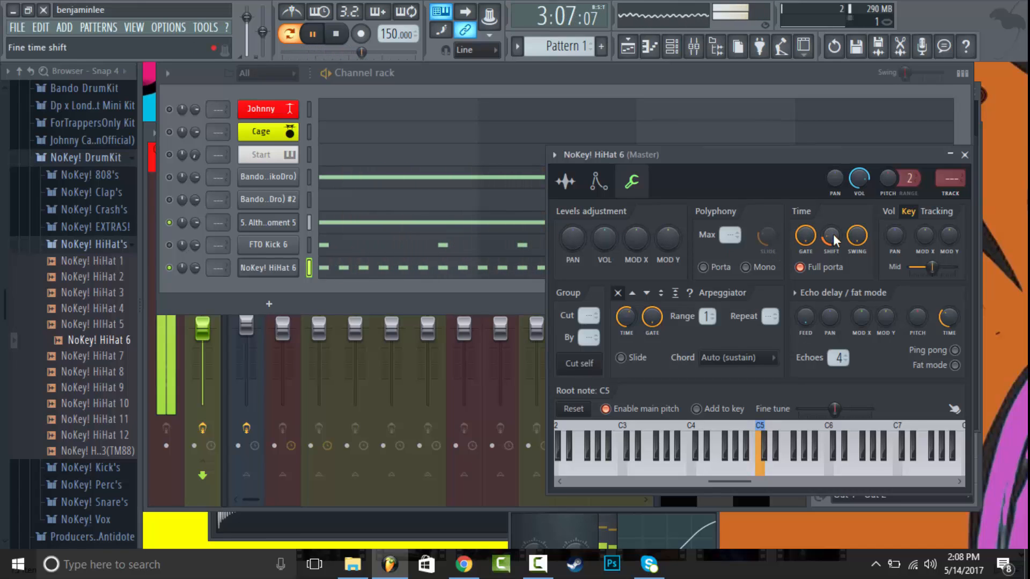
{"action": "left_click_drag", "start_coordinate": [832, 234], "coordinate": [838, 247]}
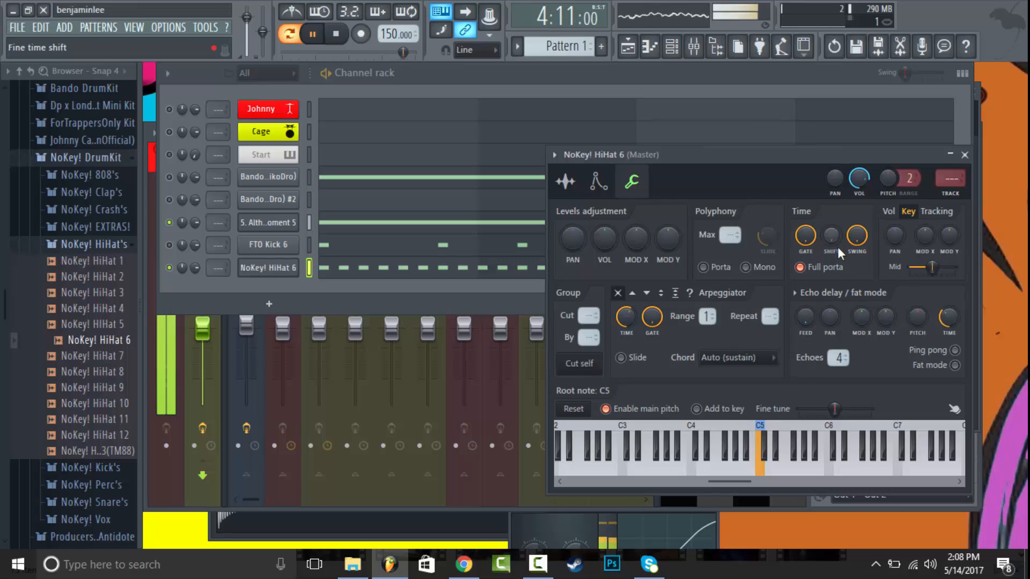
{"action": "key", "text": "space"}
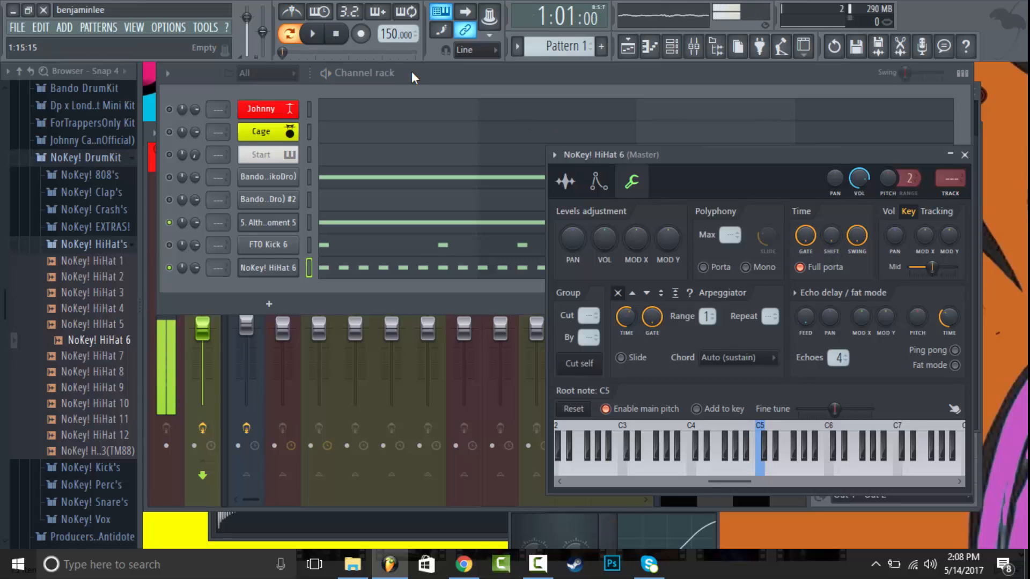
{"action": "key", "text": "space"}
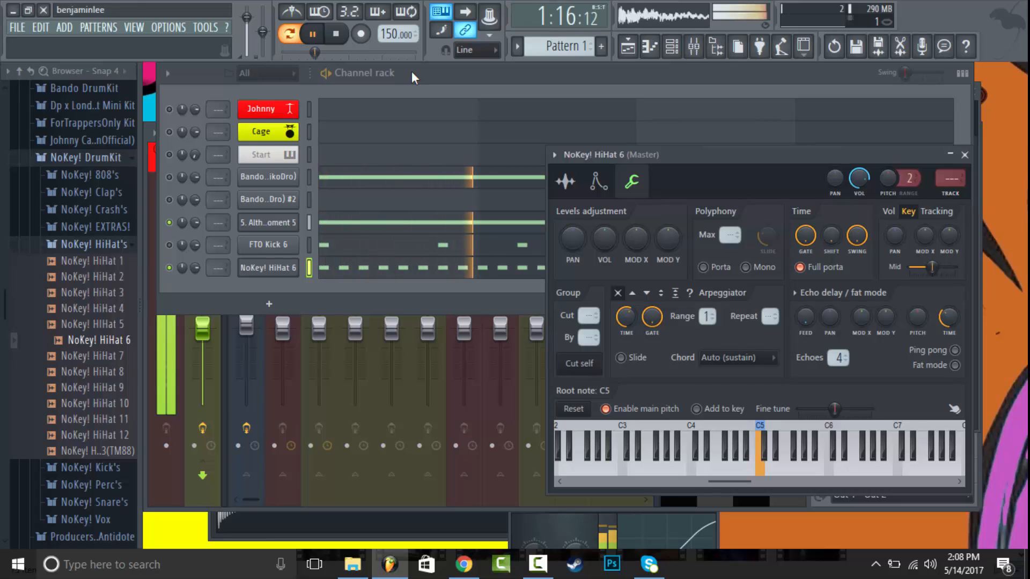
{"action": "key", "text": "space"}
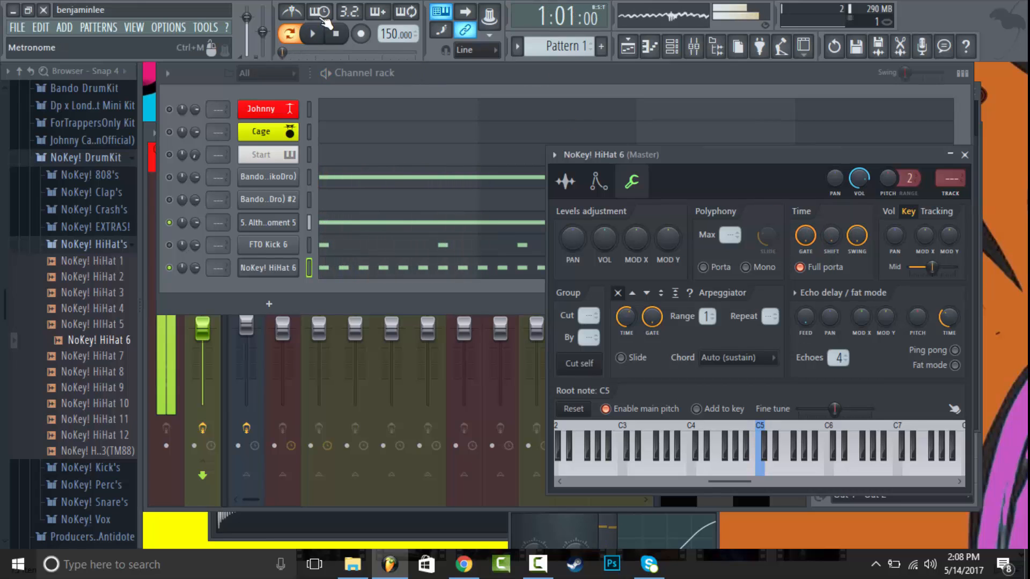
Add a small fine time shift to the hi-hat and play the pattern with the FTO Kick 6 channel unmuted.
{"action": "left_click_drag", "start_coordinate": [836, 241], "coordinate": [836, 236]}
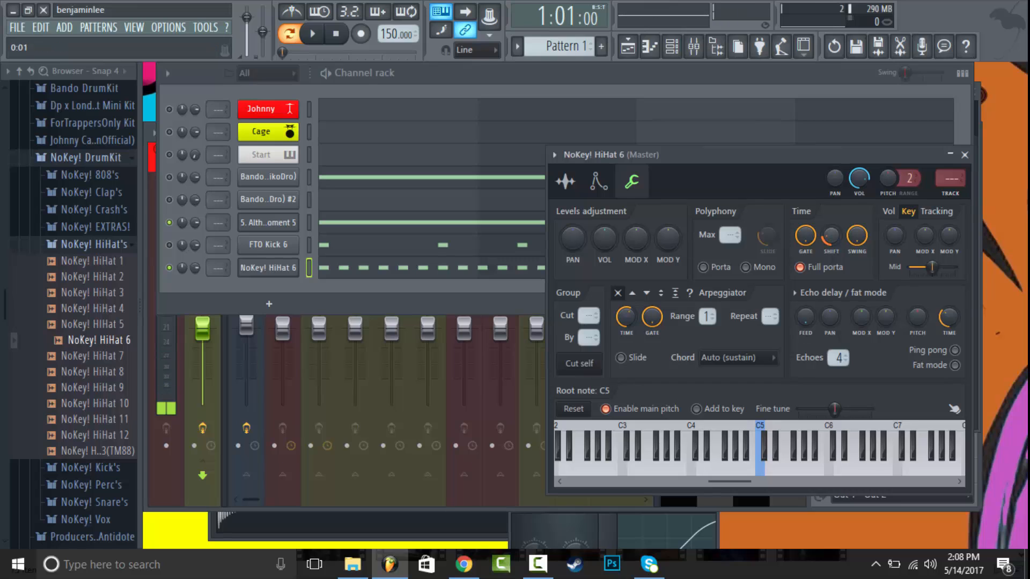
{"action": "key", "text": "space"}
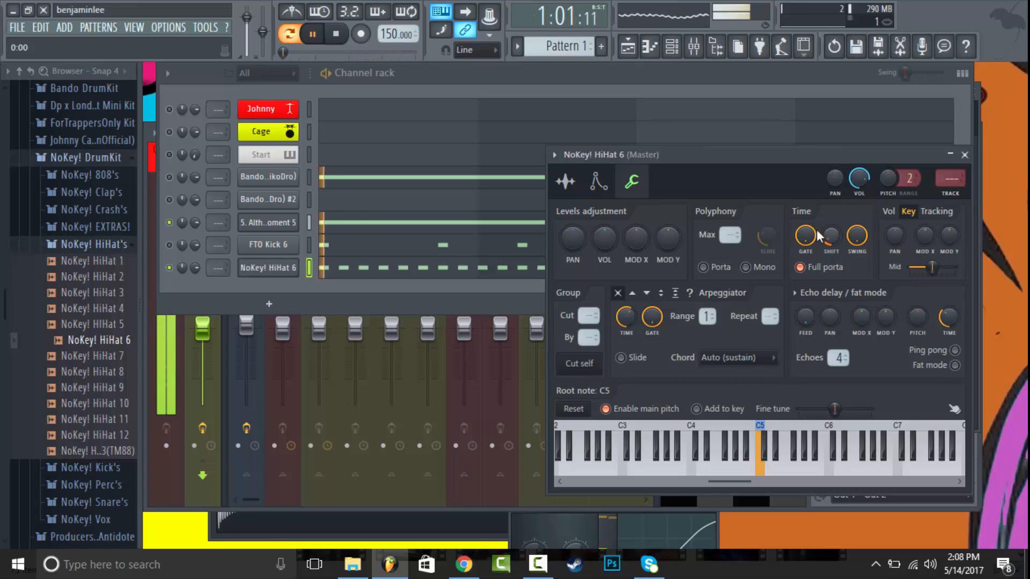
{"action": "left_click", "coordinate": [170, 245]}
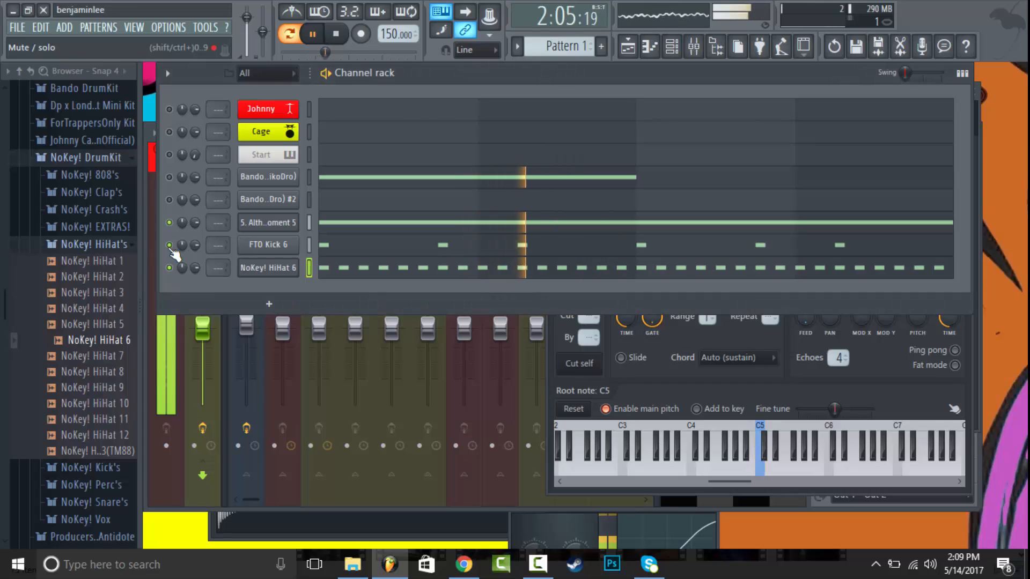
{"action": "left_click", "coordinate": [339, 35]}
Try raising the second and third FTO Kick 6 notes to G#5 and F#5 and play the pattern.
{"action": "left_click", "coordinate": [284, 244]}
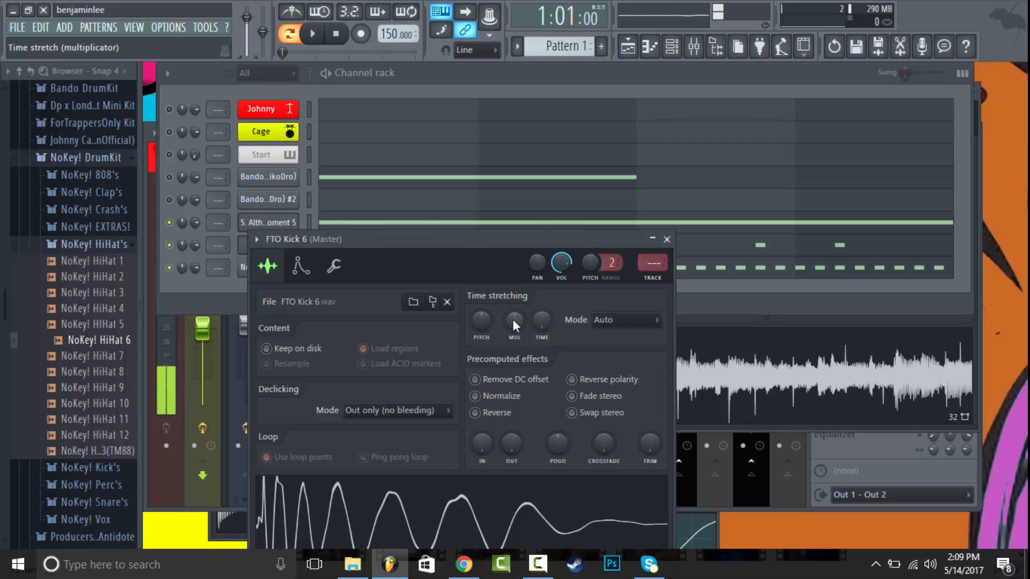
{"action": "left_click", "coordinate": [398, 133]}
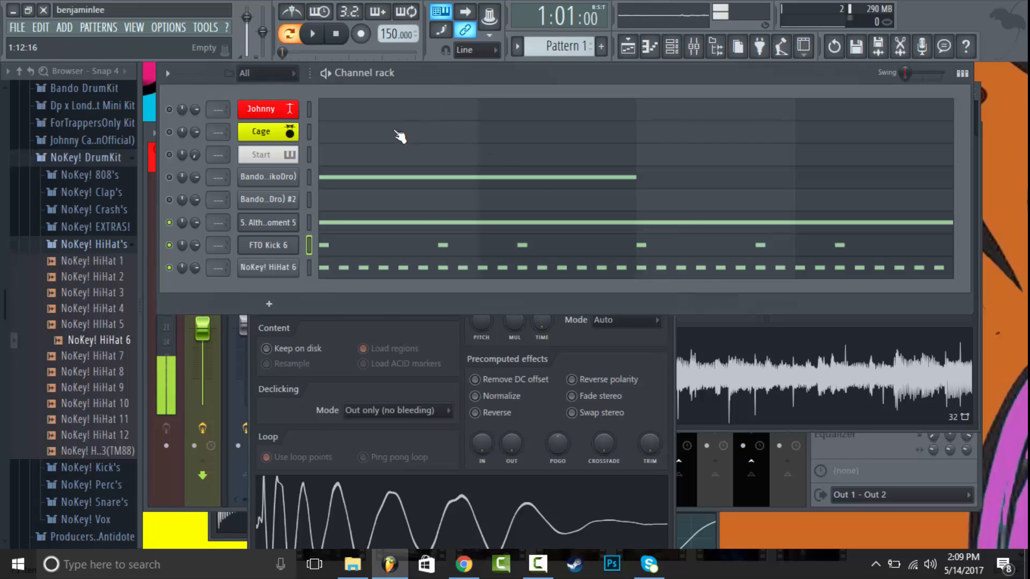
{"action": "left_click", "coordinate": [364, 247]}
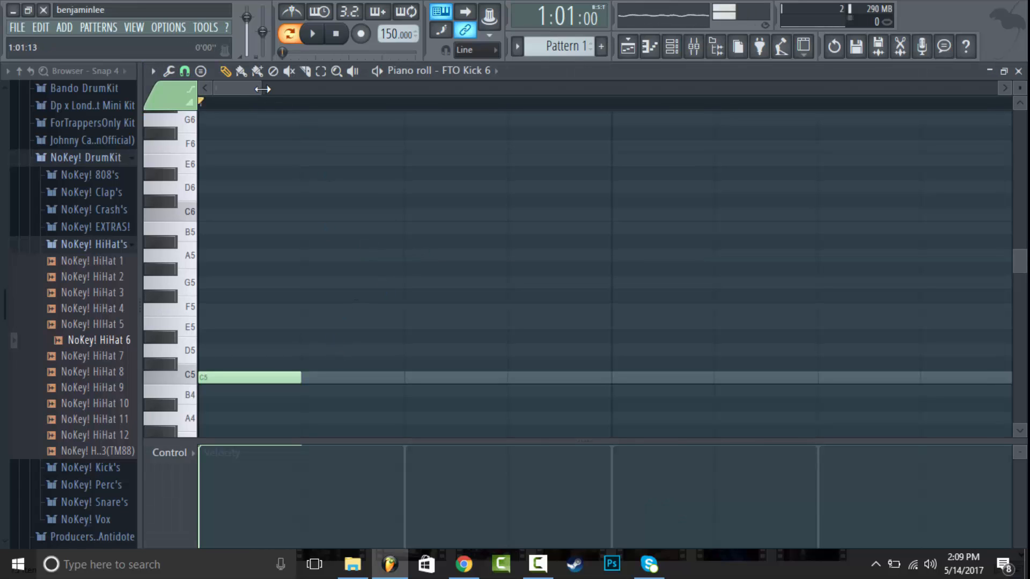
{"action": "left_click_drag", "start_coordinate": [261, 88], "coordinate": [733, 87]}
{"action": "left_click_drag", "start_coordinate": [317, 377], "coordinate": [319, 266]}
{"action": "left_click_drag", "start_coordinate": [395, 379], "coordinate": [394, 295]}
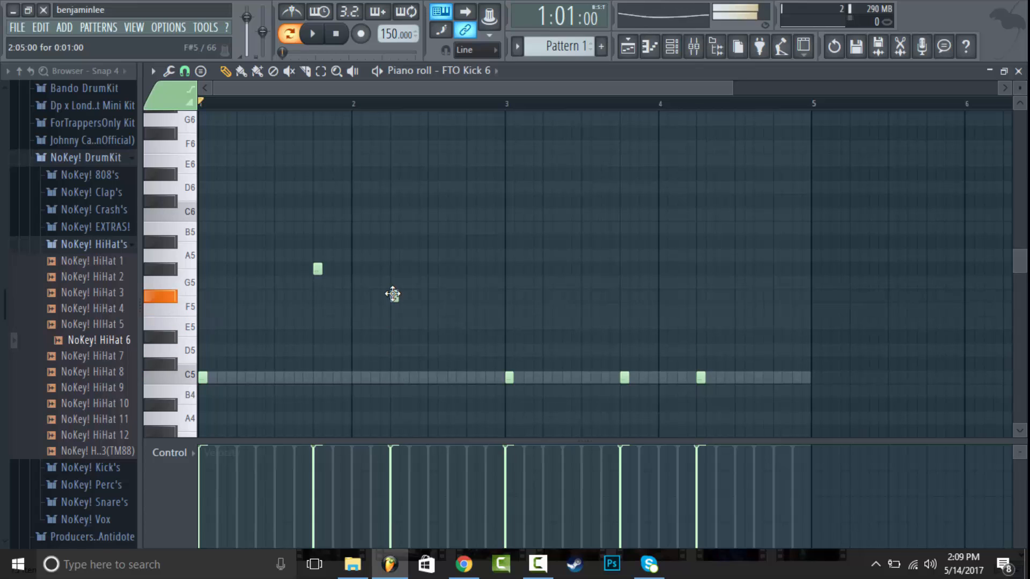
{"action": "key", "text": "space"}
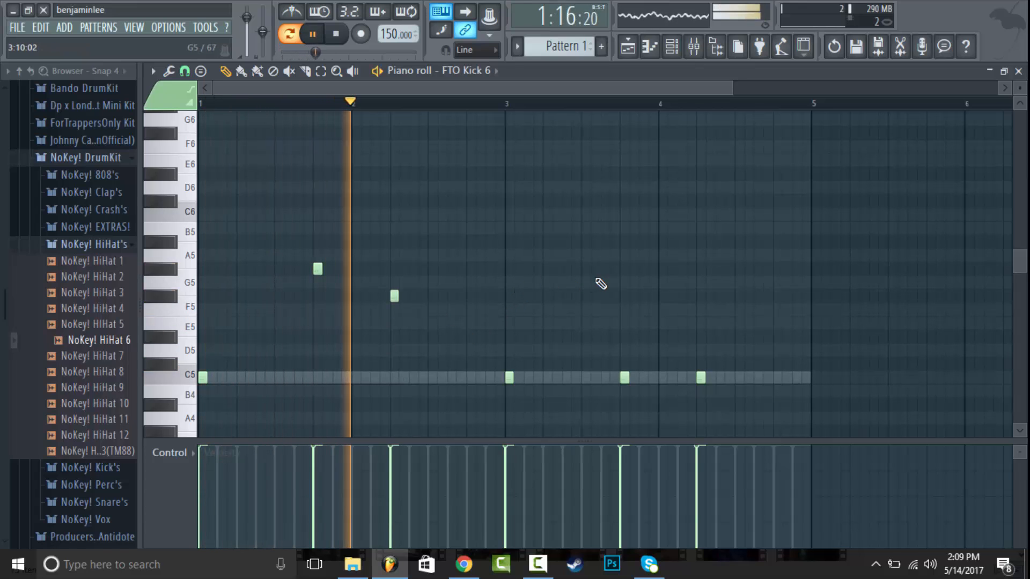
{"action": "key", "text": "space"}
{"action": "key", "text": "Escape"}
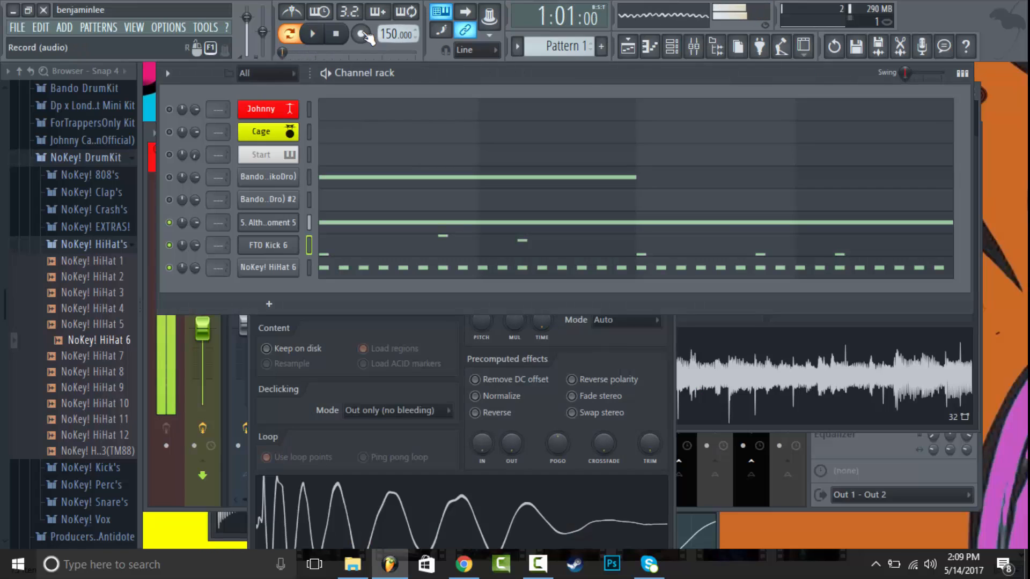
Set the FTO Kick 6 sample's time-stretching mode to e3 generic and play the pattern.
{"action": "left_click", "coordinate": [295, 248]}
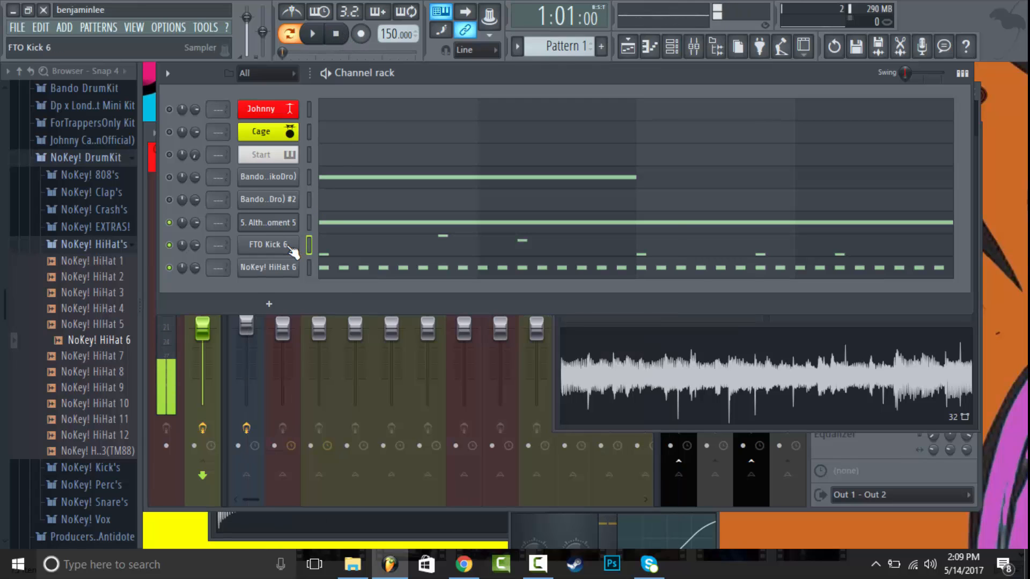
{"action": "left_click", "coordinate": [295, 248]}
{"action": "right_click", "coordinate": [545, 320]}
{"action": "left_click", "coordinate": [616, 322]}
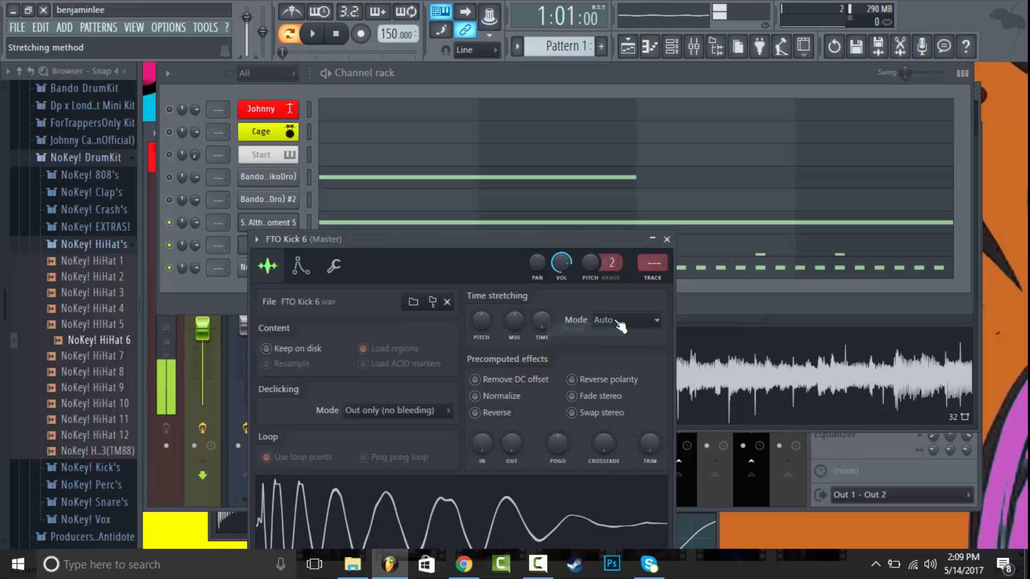
{"action": "left_click", "coordinate": [617, 322]}
{"action": "left_click", "coordinate": [615, 392]}
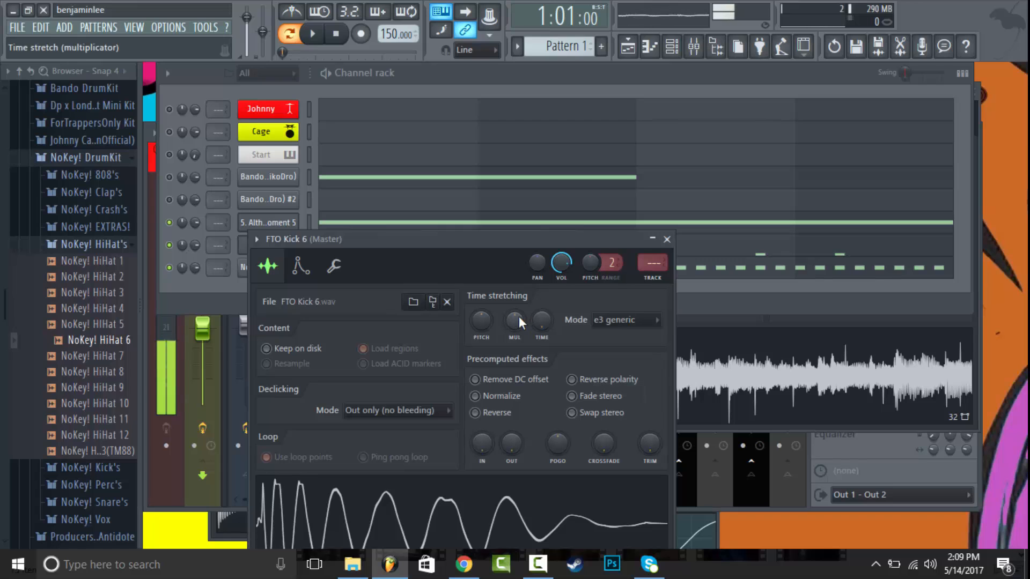
{"action": "right_click", "coordinate": [484, 320]}
{"action": "left_click", "coordinate": [503, 322]}
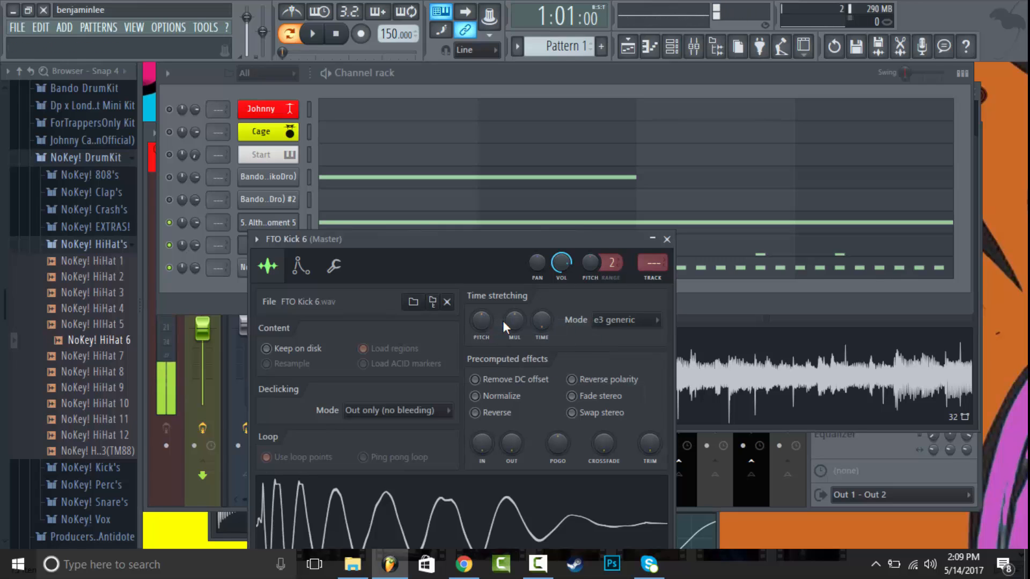
{"action": "key", "text": "space"}
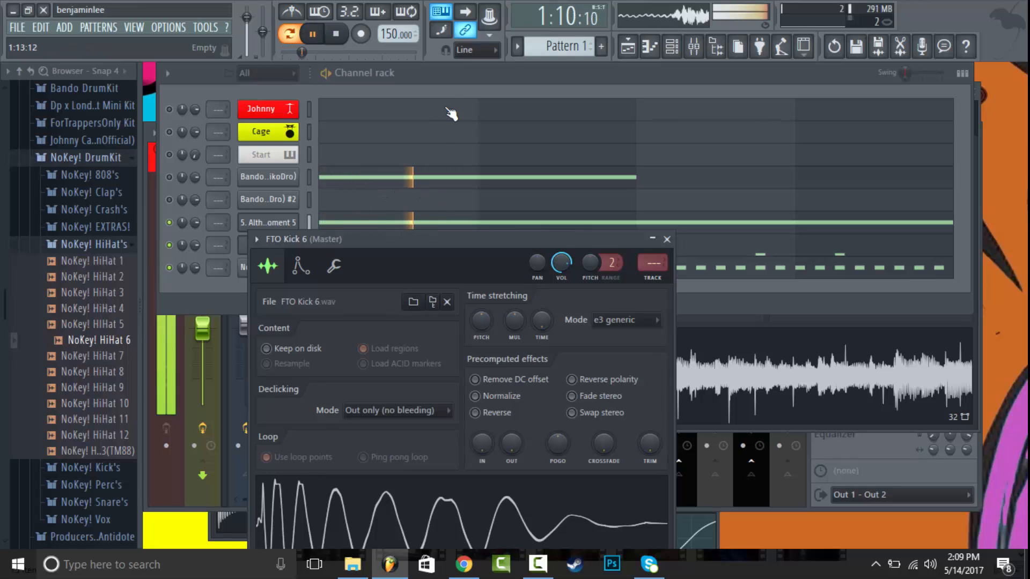
Move the two raised FTO Kick 6 notes back to C5 and play the pattern.
{"action": "left_click", "coordinate": [445, 76]}
{"action": "left_click", "coordinate": [483, 240]}
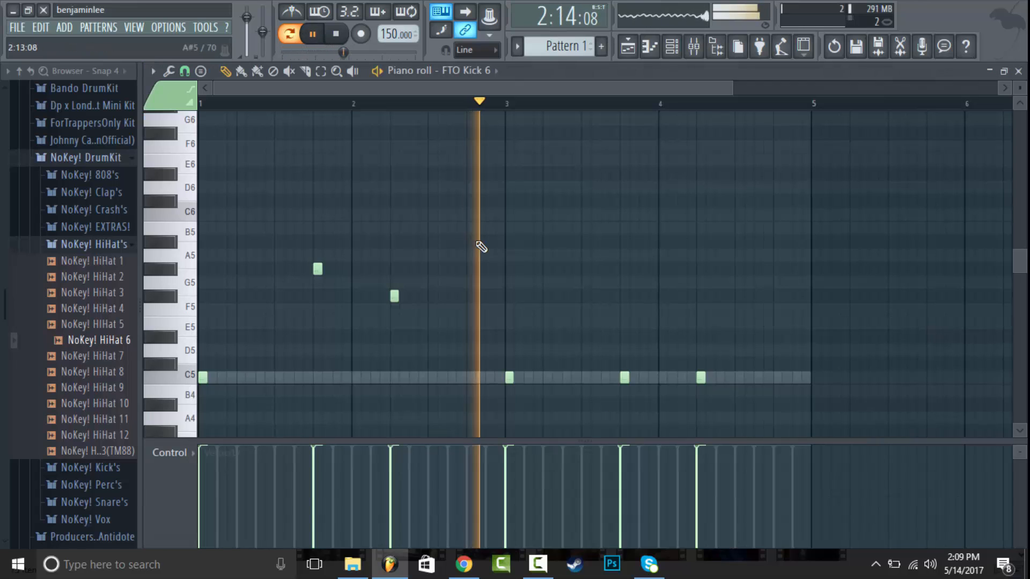
{"action": "key", "text": "space"}
{"action": "left_click_drag", "start_coordinate": [320, 270], "coordinate": [318, 377]}
{"action": "left_click", "coordinate": [394, 378]}
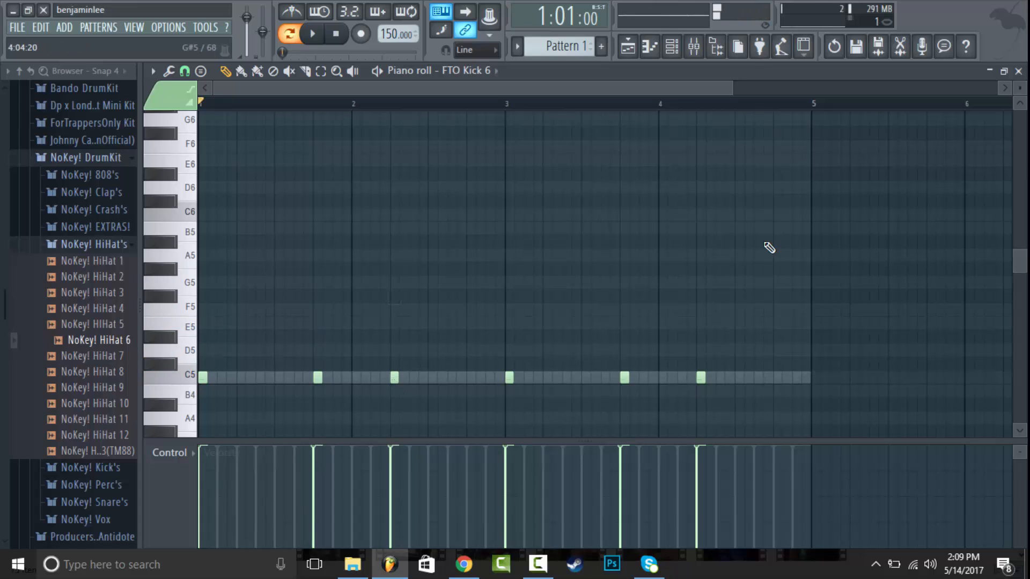
{"action": "key", "text": "space"}
{"action": "left_click", "coordinate": [1017, 73]}
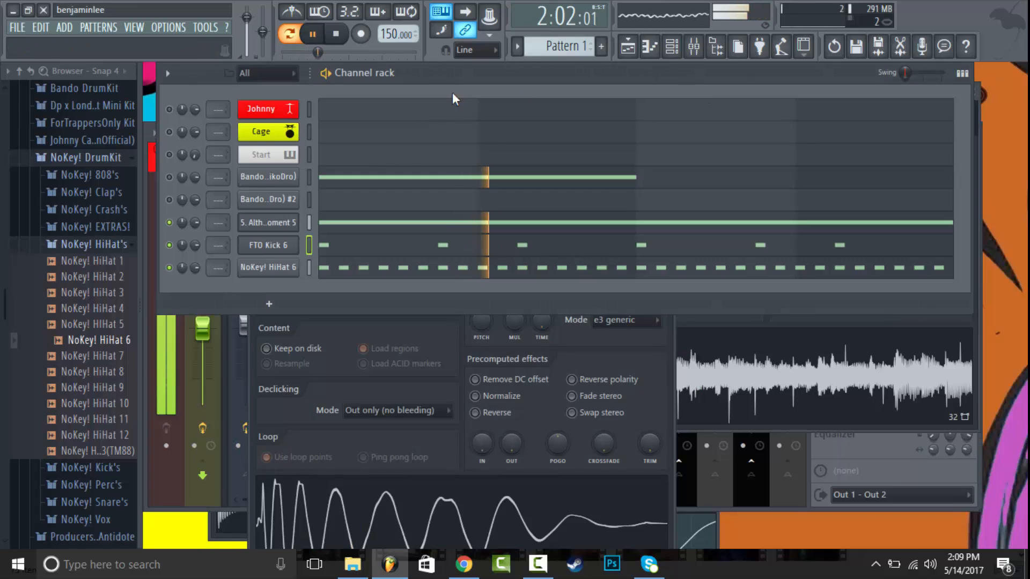
{"action": "left_click", "coordinate": [338, 36]}
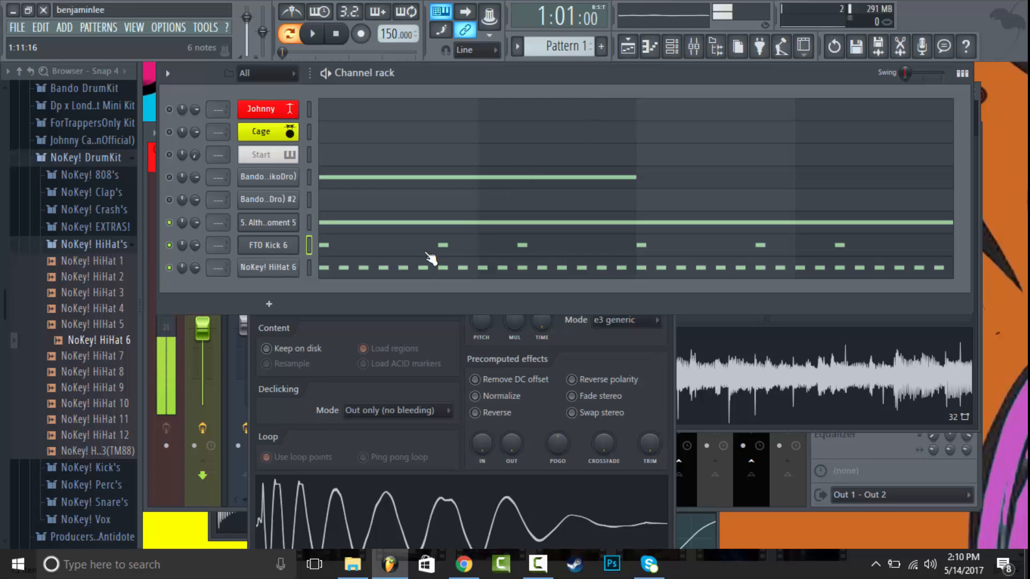
Open the FTO Kick 6 piano roll and lengthen the first five C5 notes so each reaches the following note.
{"action": "key", "text": "F7"}
{"action": "mouse_move", "coordinate": [740, 85]}
{"action": "left_mouse_down"}
{"action": "mouse_move", "coordinate": [625, 85]}
{"action": "mouse_move", "coordinate": [747, 83]}
{"action": "left_mouse_up"}
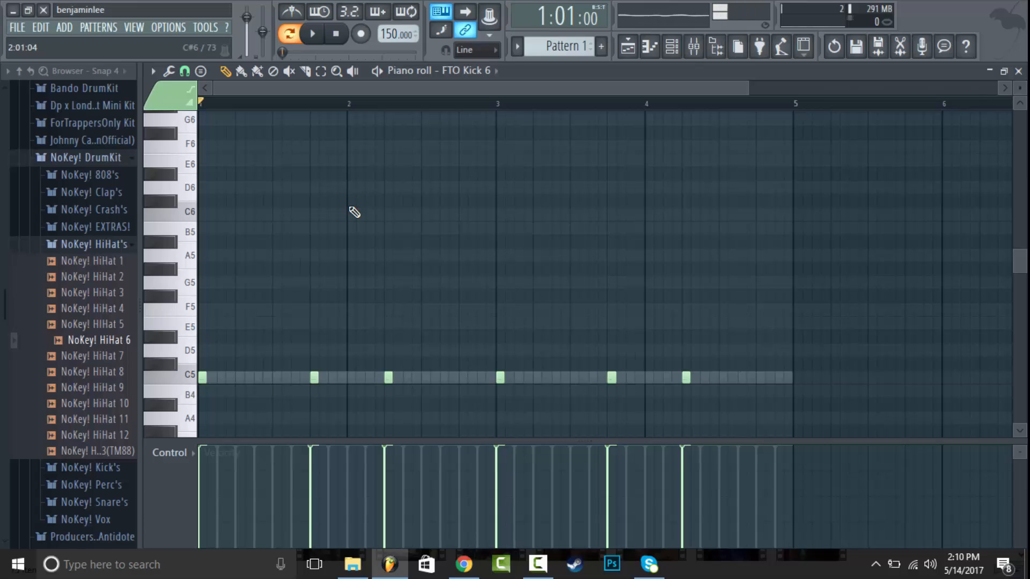
{"action": "left_click_drag", "start_coordinate": [209, 374], "coordinate": [465, 395]}
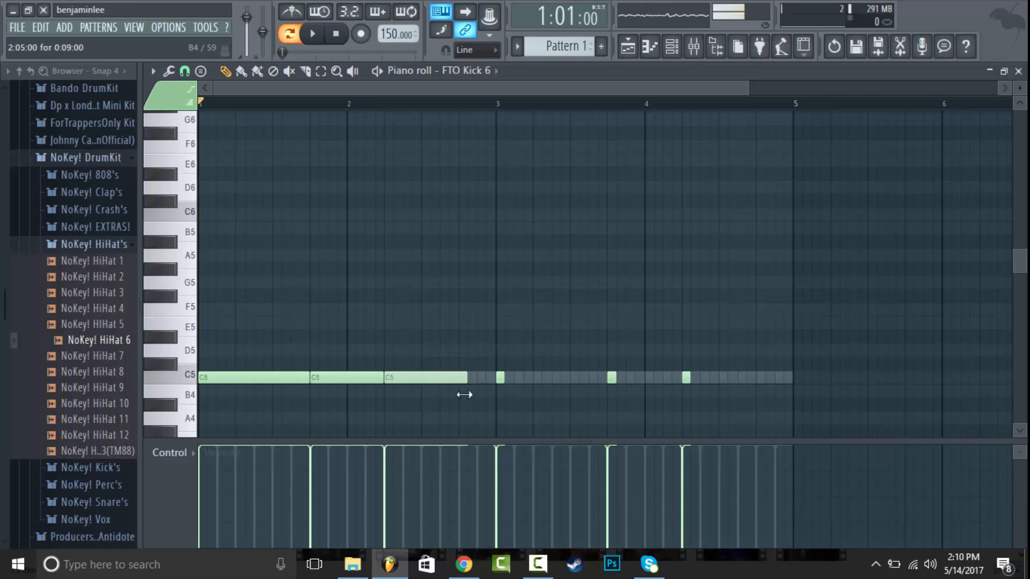
{"action": "left_click_drag", "start_coordinate": [556, 384], "coordinate": [612, 385]}
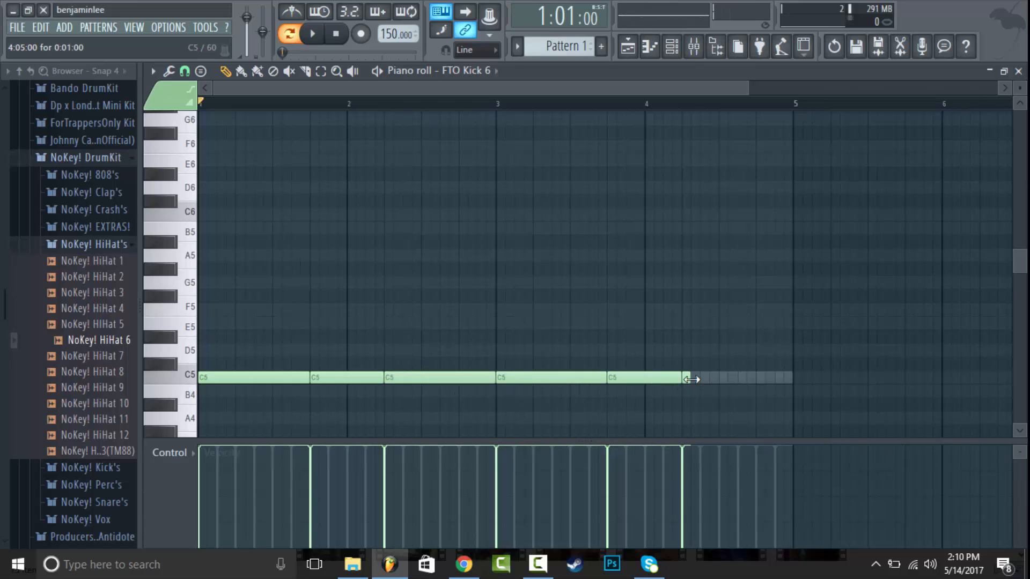
Try adding a B5 note and an A5 note in bar 4 of the FTO Kick 6 piano roll, and delete the A5 note.
{"action": "key", "text": "space"}
{"action": "left_click", "coordinate": [679, 228]}
{"action": "left_click", "coordinate": [740, 255]}
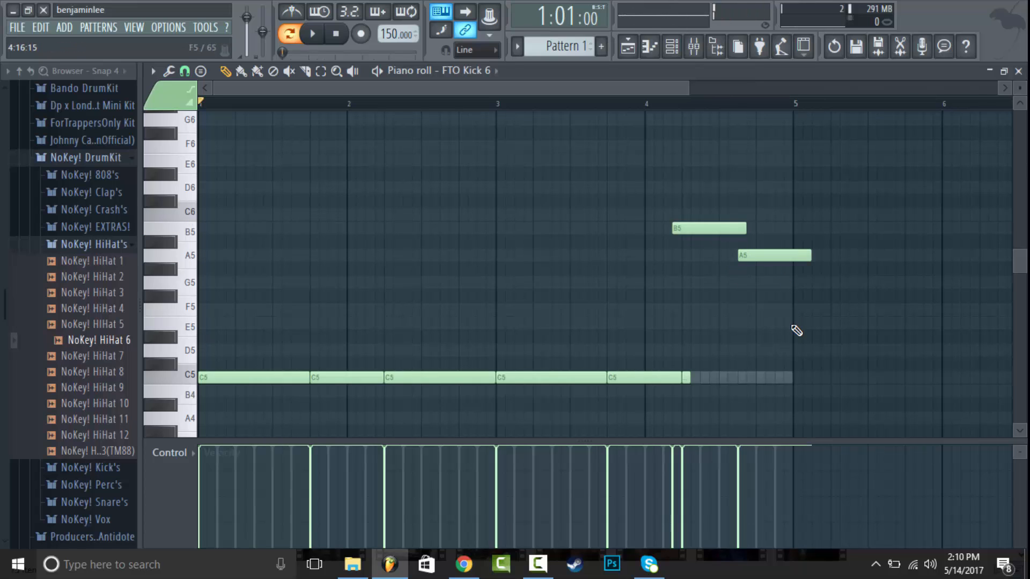
{"action": "left_click", "coordinate": [1018, 71]}
{"action": "left_click", "coordinate": [706, 248]}
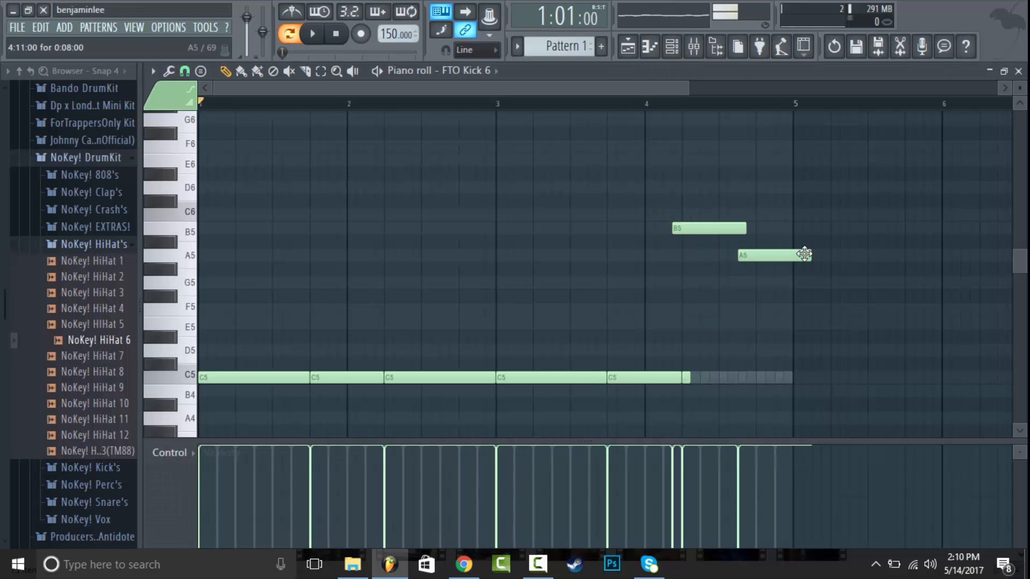
{"action": "right_click", "coordinate": [803, 254]}
{"action": "key", "text": "ctrl+shift+s"}
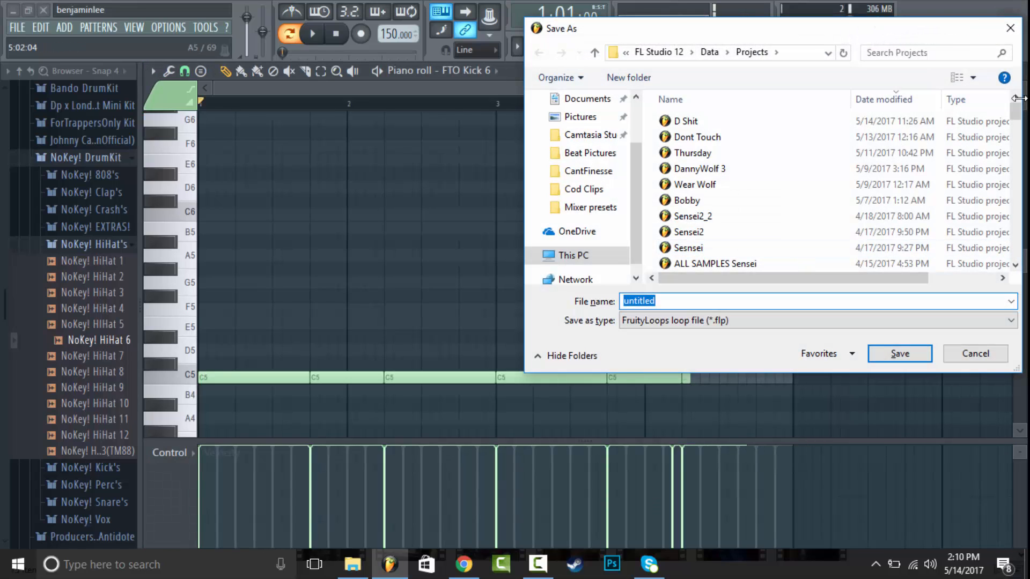
{"action": "left_click", "coordinate": [1011, 31]}
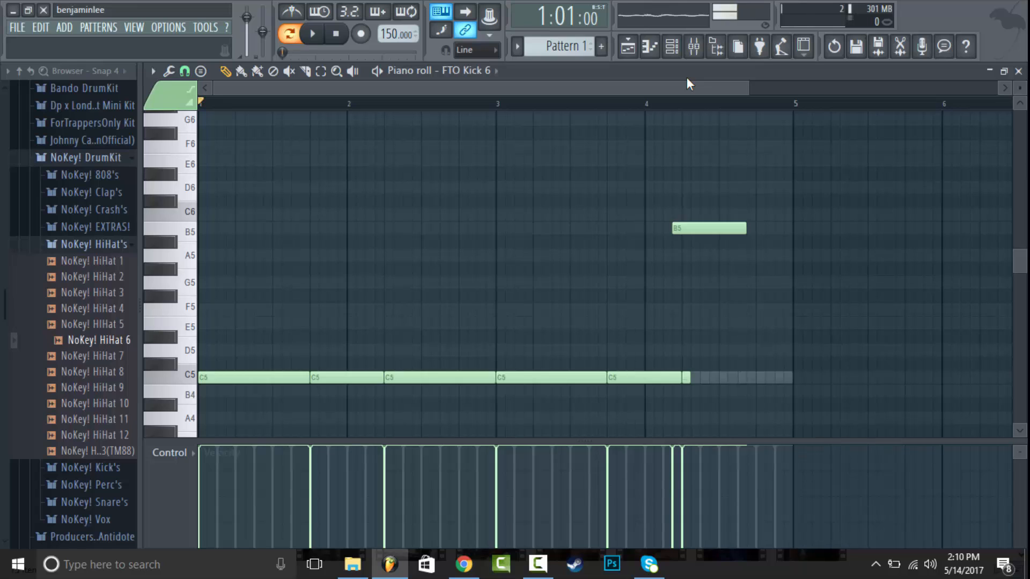
Undo the added notes and all the note resizes in the FTO Kick 6 pattern, and close its piano roll.
{"action": "key", "text": "ctrl+z"}
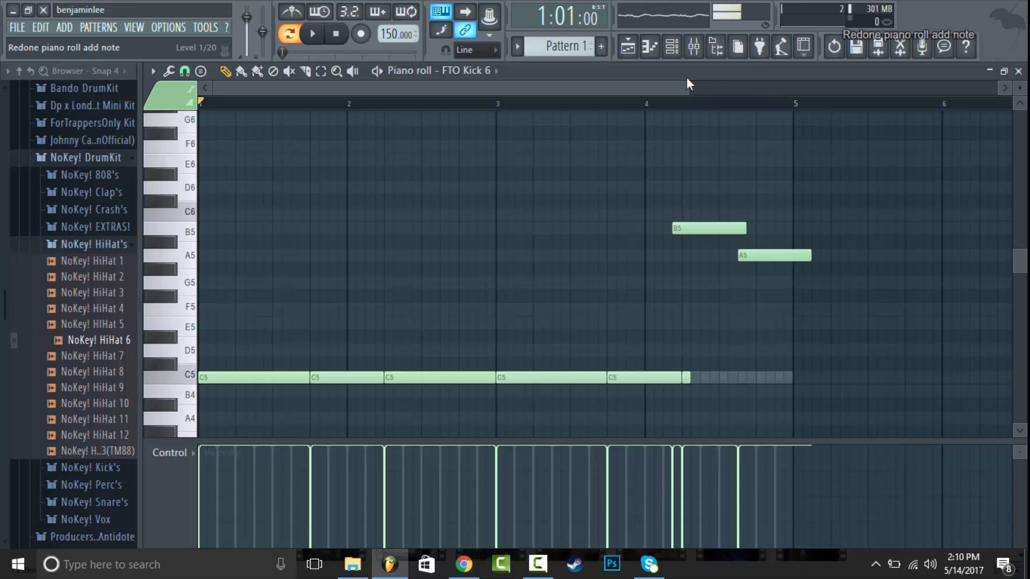
{"action": "key", "text": "ctrl+z"}
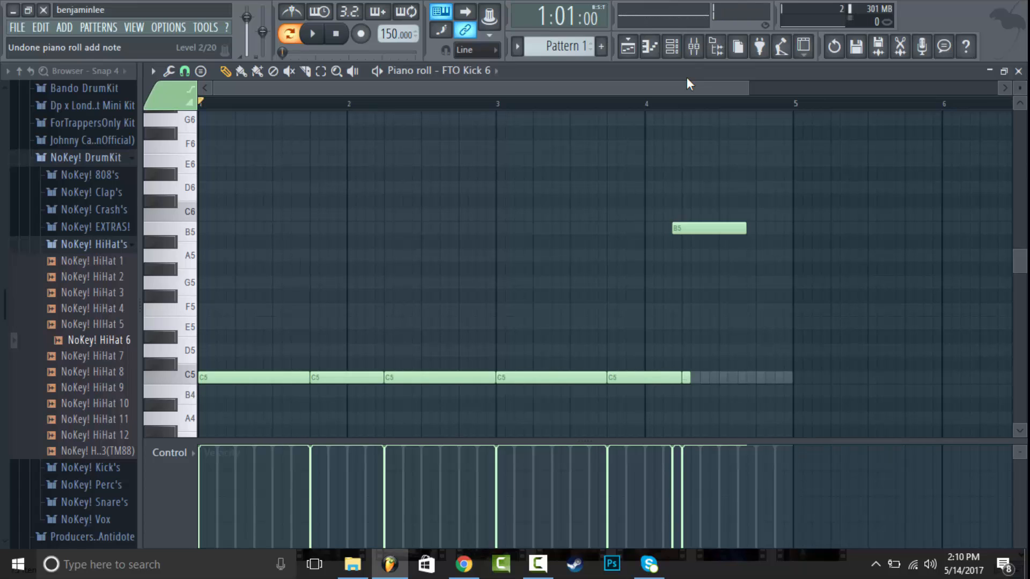
{"action": "key", "text": "ctrl+alt+z"}
{"action": "key", "text": "ctrl+alt+z"}
{"action": "key", "text": "ctrl+alt+z"}
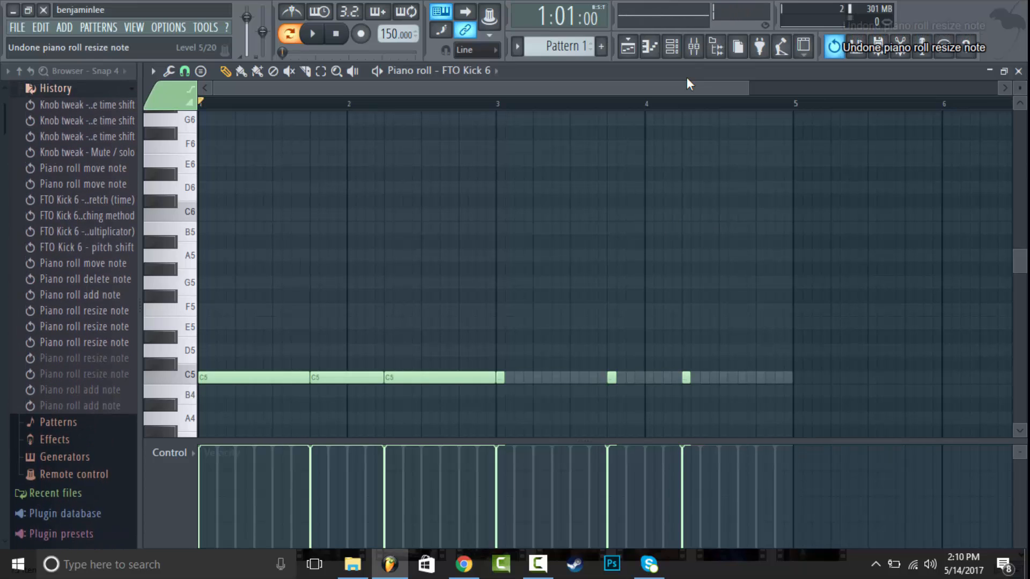
{"action": "key", "text": "ctrl+alt+z"}
{"action": "key", "text": "ctrl+alt+z"}
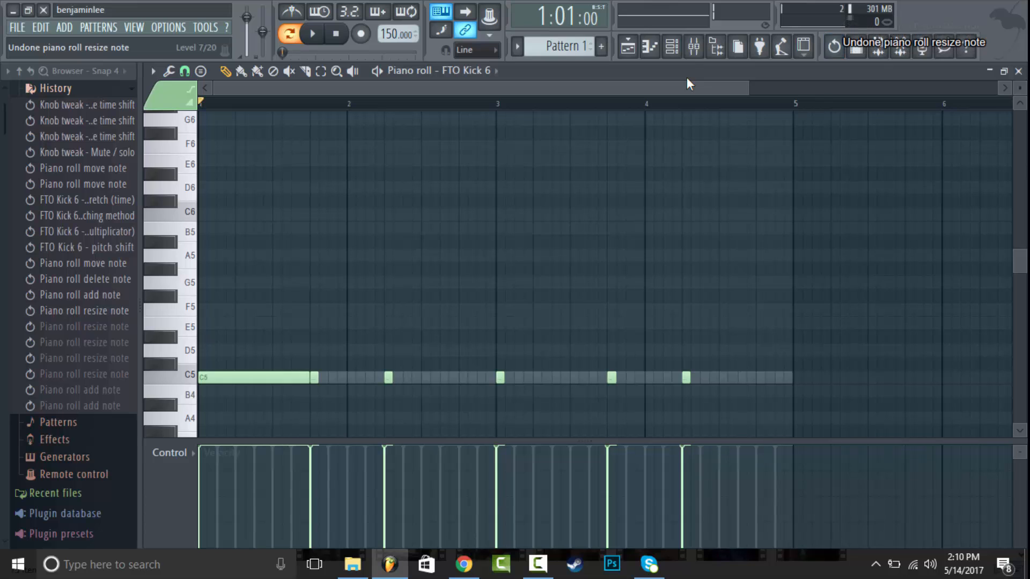
{"action": "key", "text": "ctrl+alt+z"}
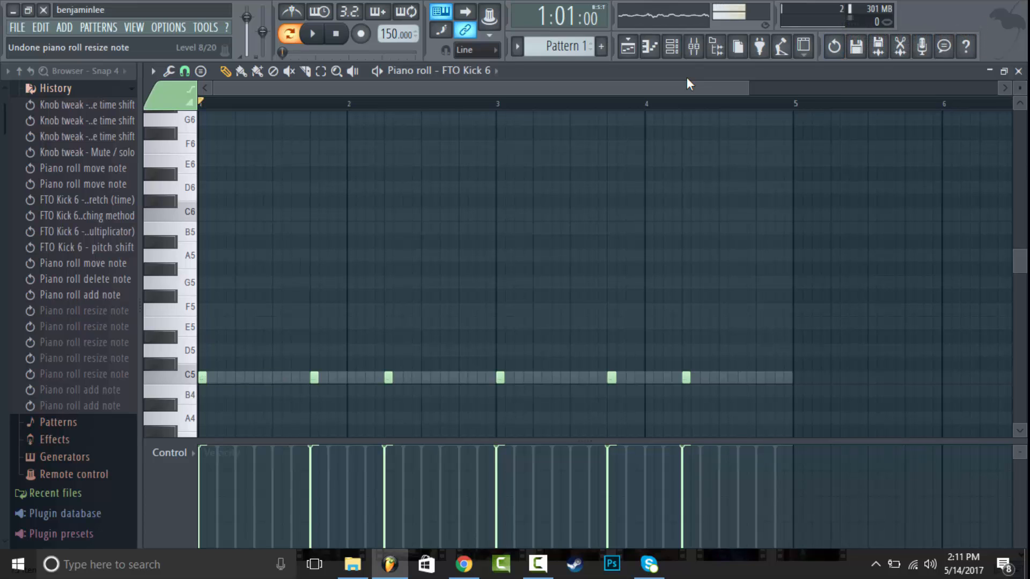
{"action": "left_click", "coordinate": [1020, 71]}
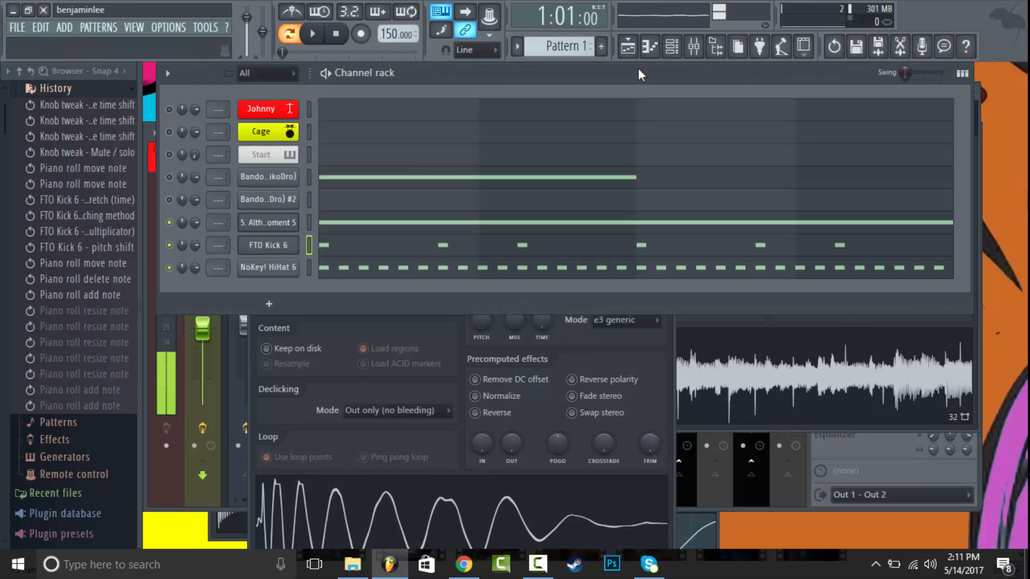
{"action": "key", "text": "ctrl+s"}
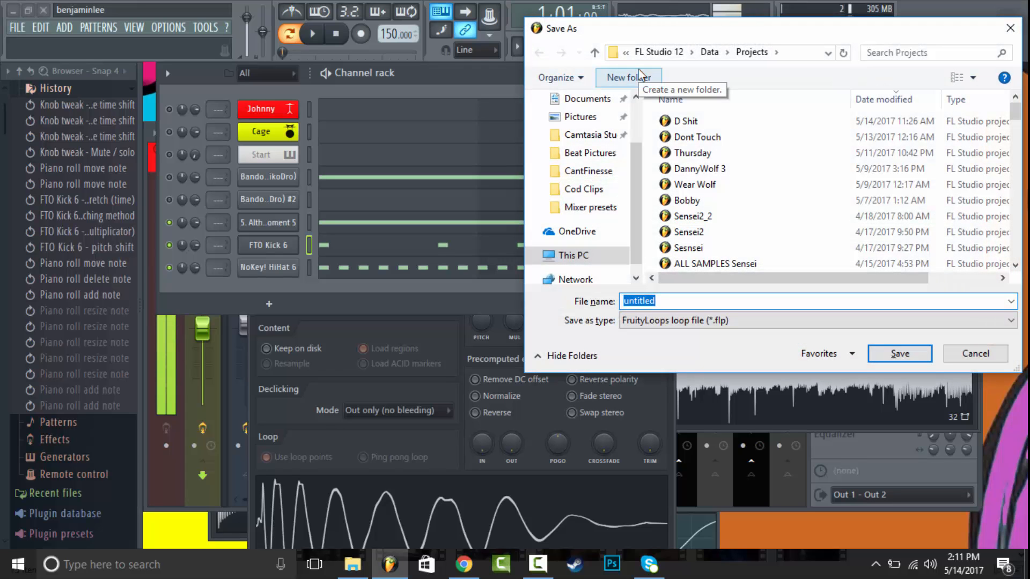
{"action": "type", "text": "jfdtu"}
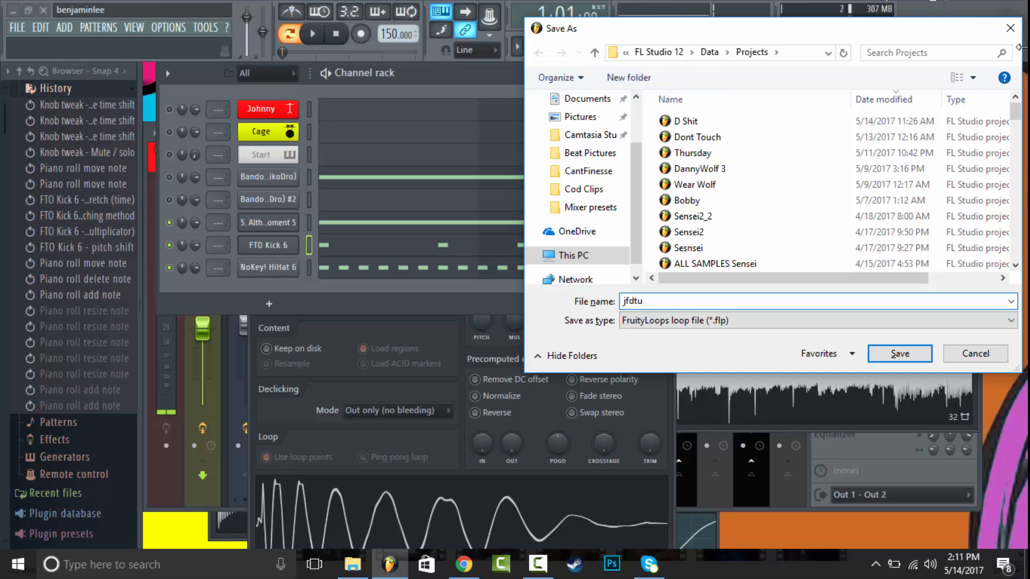
{"action": "left_click", "coordinate": [1010, 30]}
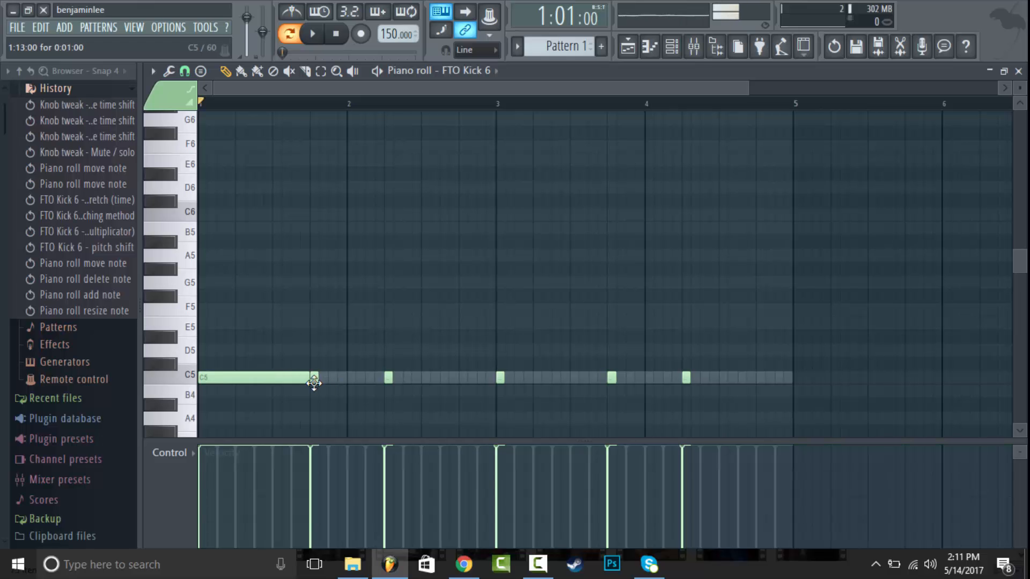
Lengthen the second FTO Kick 6 note by hand to reach the third note, removing the extra note placed by mistake.
{"action": "left_click", "coordinate": [324, 381]}
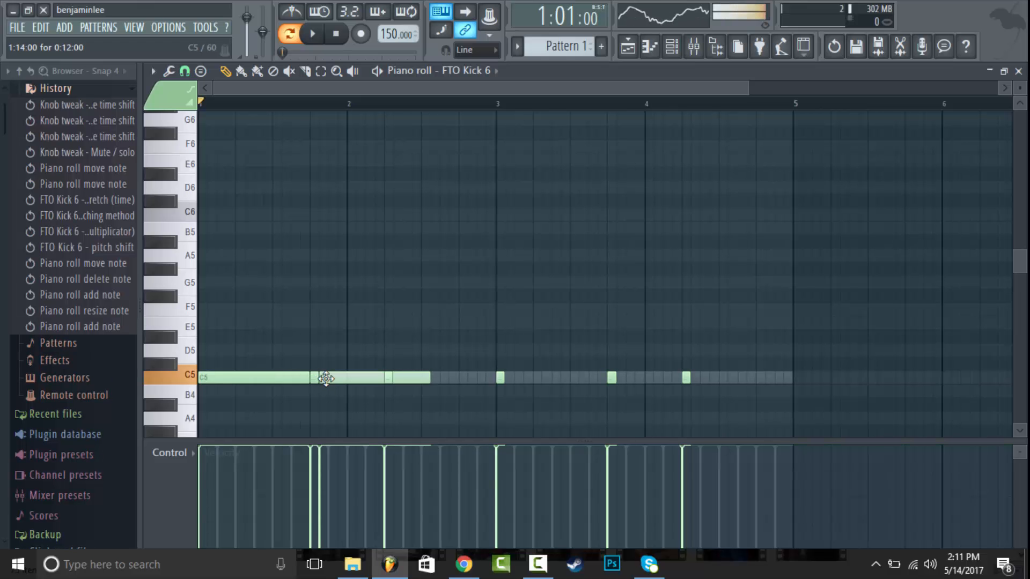
{"action": "right_click", "coordinate": [341, 382]}
{"action": "left_click_drag", "start_coordinate": [317, 382], "coordinate": [371, 384]}
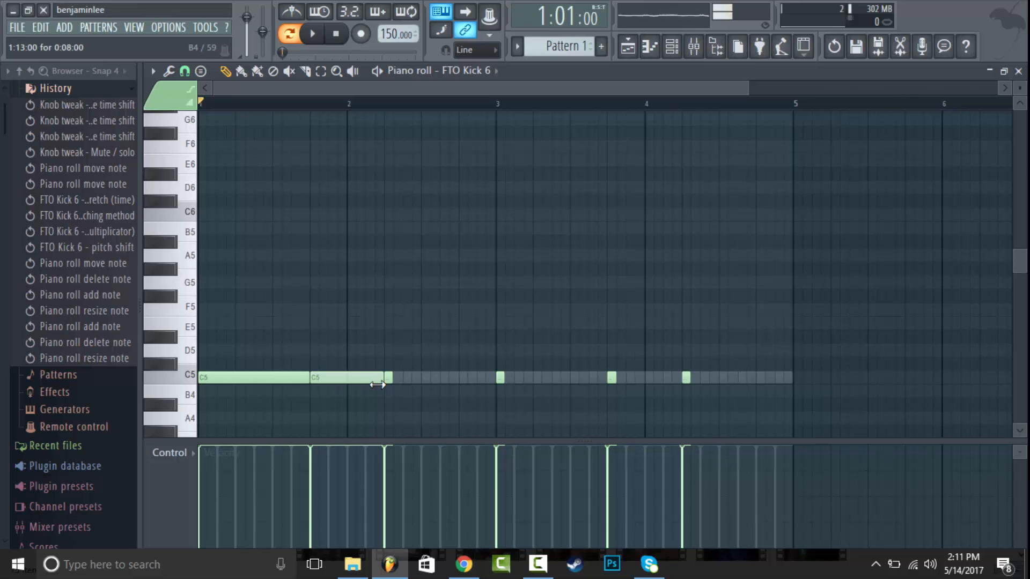
Undo the manual note edits to restore the six short FTO Kick 6 notes.
{"action": "key", "text": "ctrl+alt+z"}
{"action": "key", "text": "ctrl+alt+z"}
{"action": "key", "text": "ctrl+alt+z"}
{"action": "key", "text": "ctrl+alt+z"}
{"action": "key", "text": "ctrl+alt+z"}
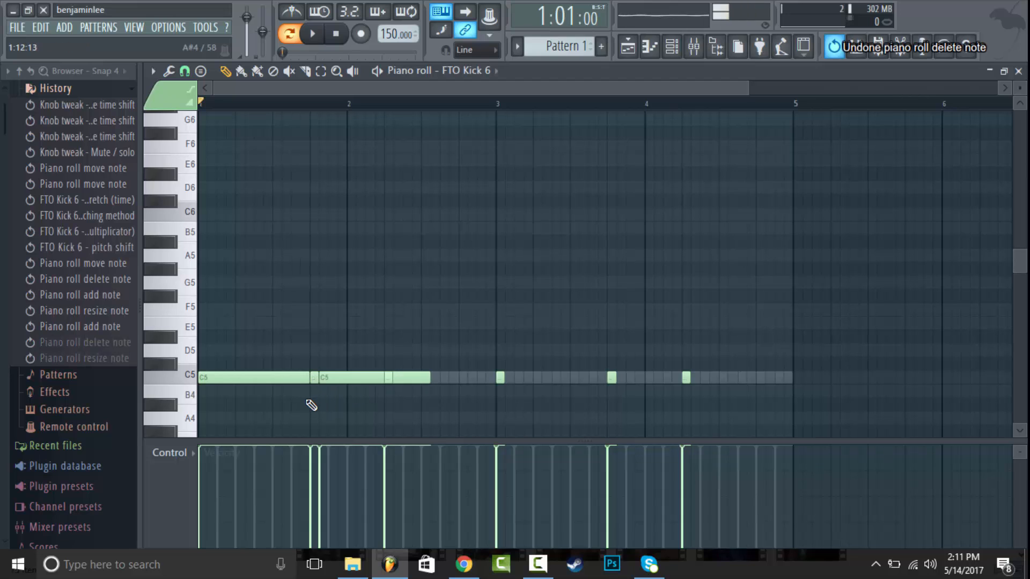
{"action": "key", "text": "ctrl+shift+z"}
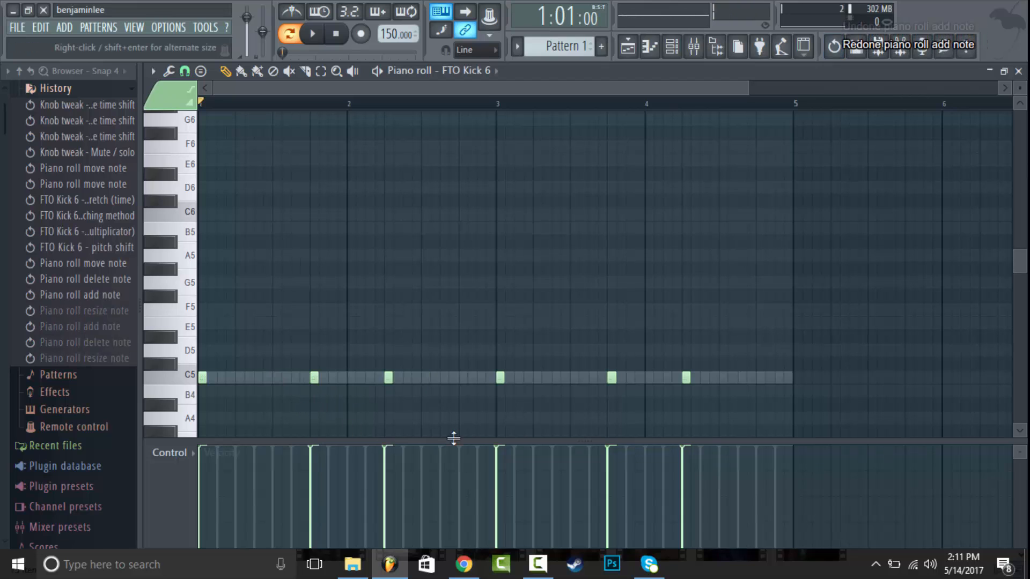
Try quick legato on the FTO Kick 6 notes with the last note extended to bar 5, and undo both changes.
{"action": "key", "text": "ctrl+l"}
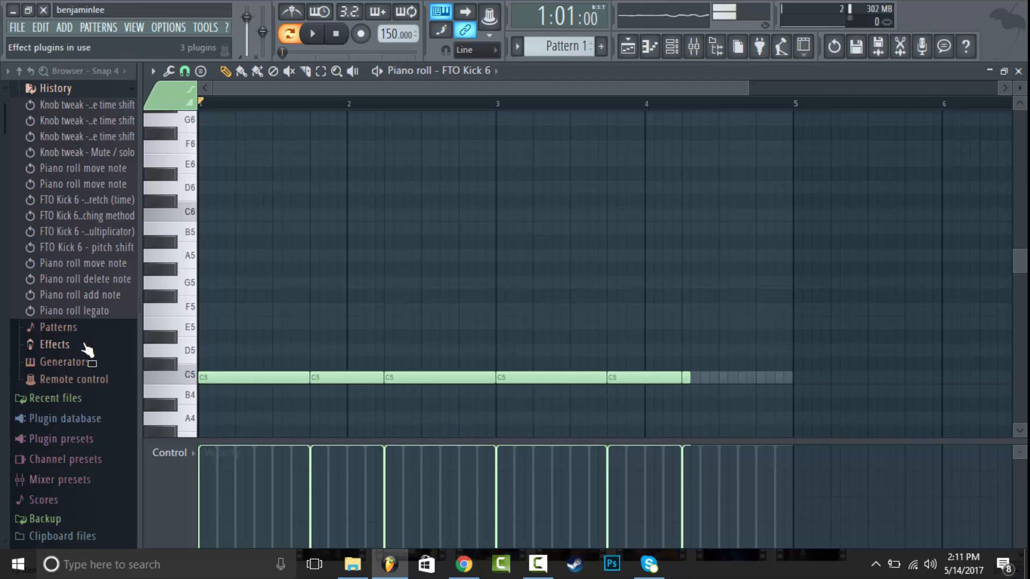
{"action": "left_click_drag", "start_coordinate": [697, 384], "coordinate": [735, 363]}
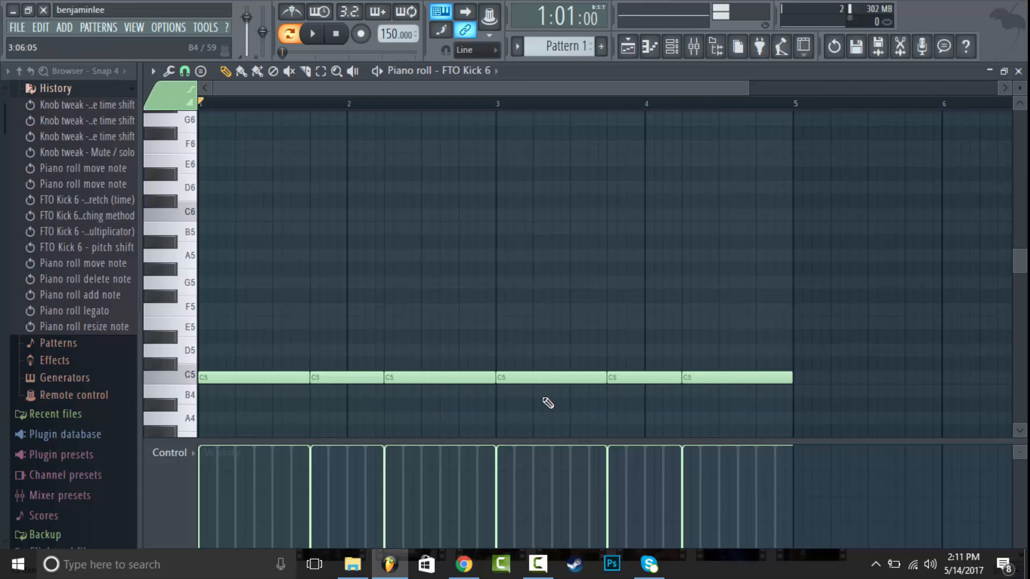
{"action": "key", "text": "ctrl+alt+z"}
{"action": "key", "text": "ctrl+alt+z"}
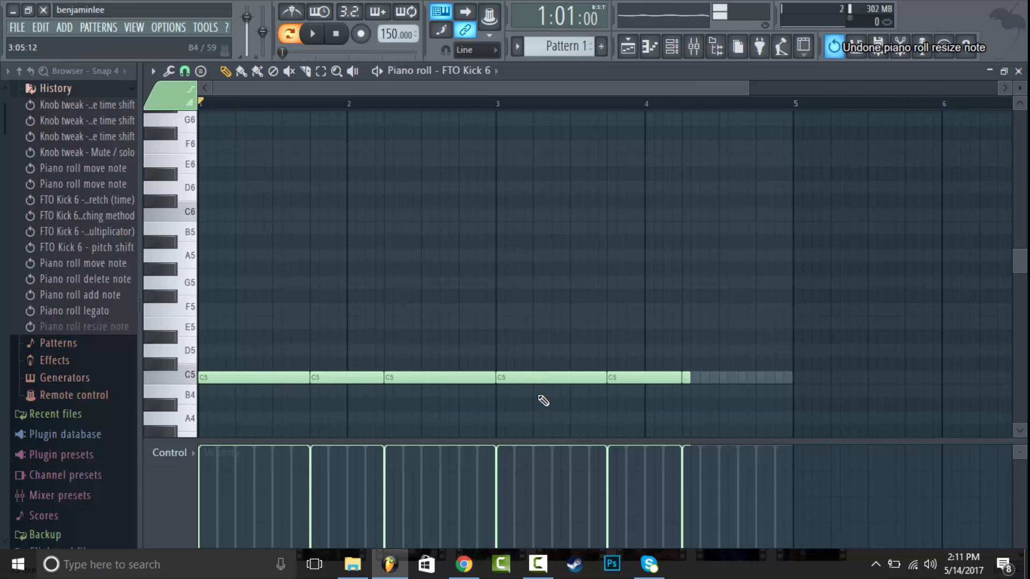
{"action": "left_click", "coordinate": [1018, 71]}
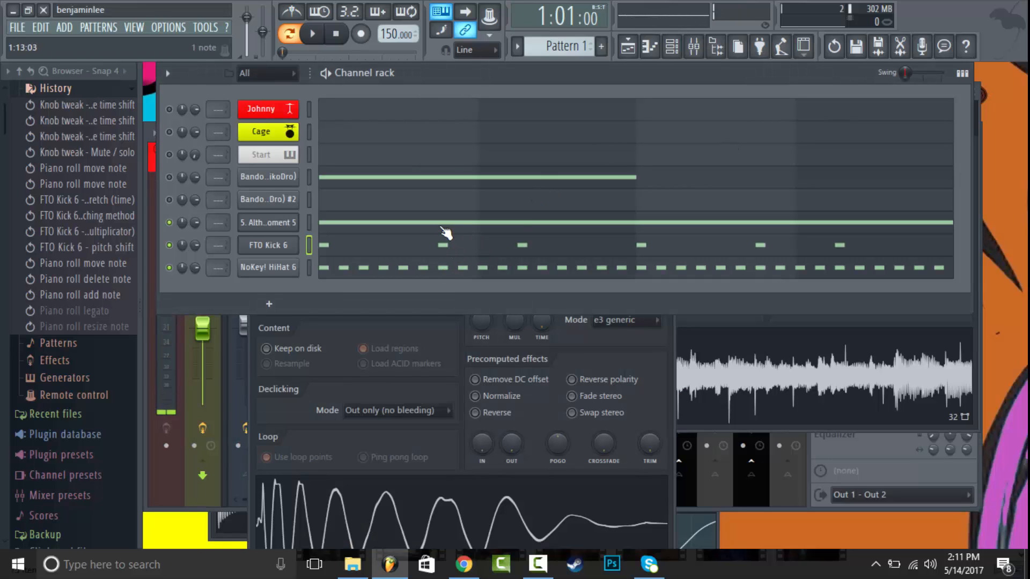
Reopen the FTO Kick 6 piano roll, add a long C5 note across the start of bar 5, and select all notes.
{"action": "left_click", "coordinate": [442, 254]}
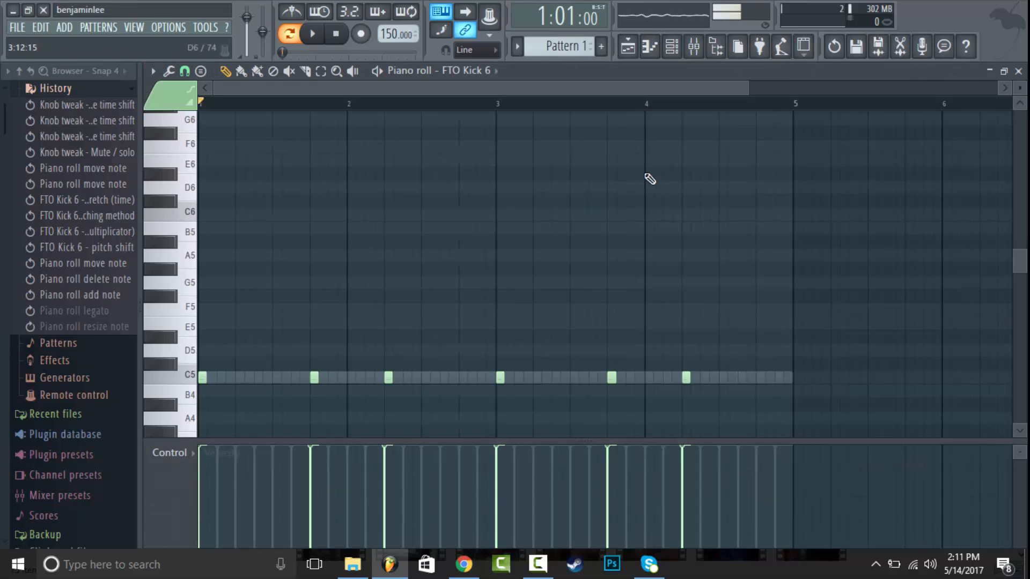
{"action": "left_click", "coordinate": [779, 380]}
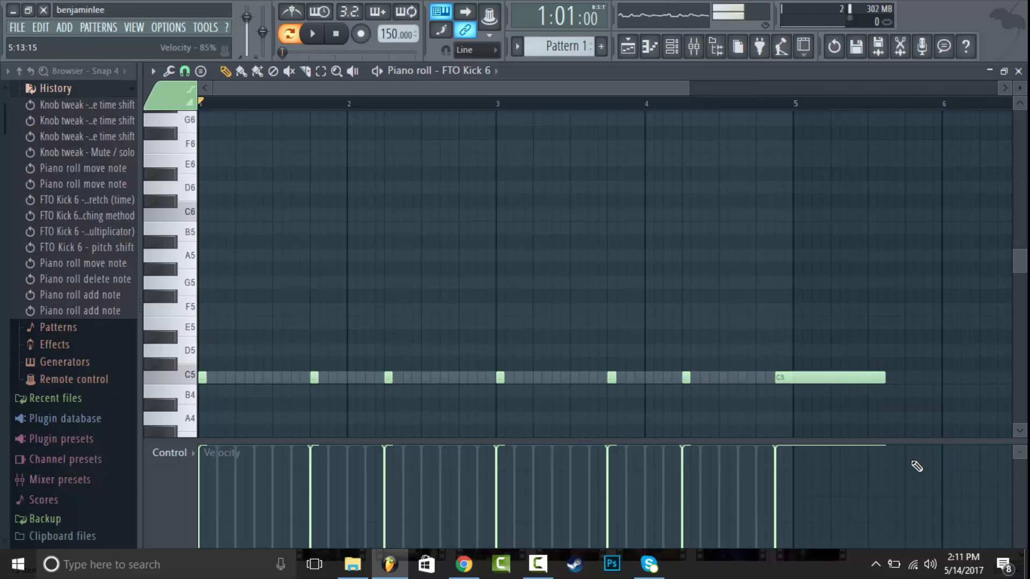
{"action": "key", "text": "ctrl+a"}
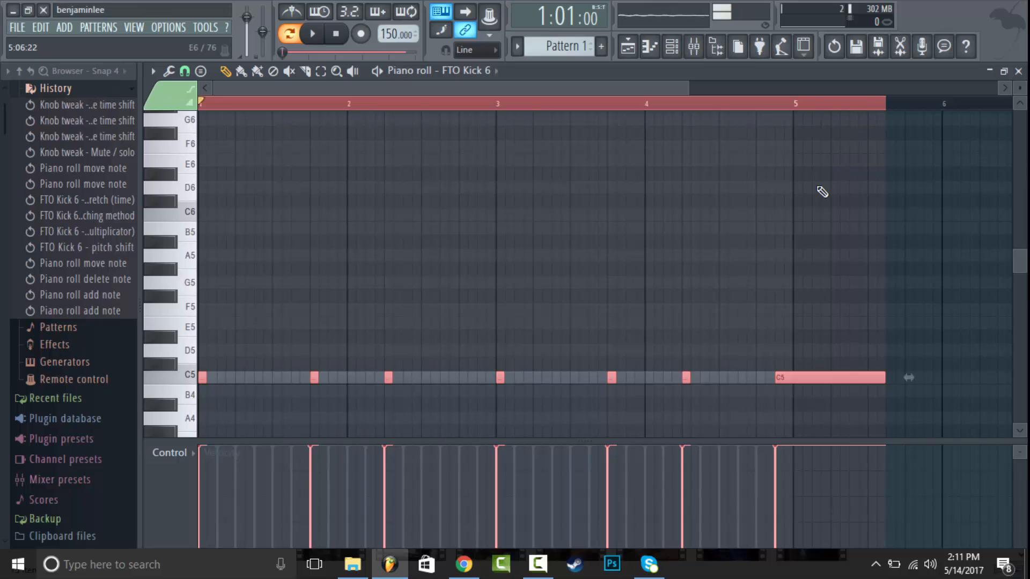
{"action": "left_click_drag", "start_coordinate": [389, 384], "coordinate": [360, 384]}
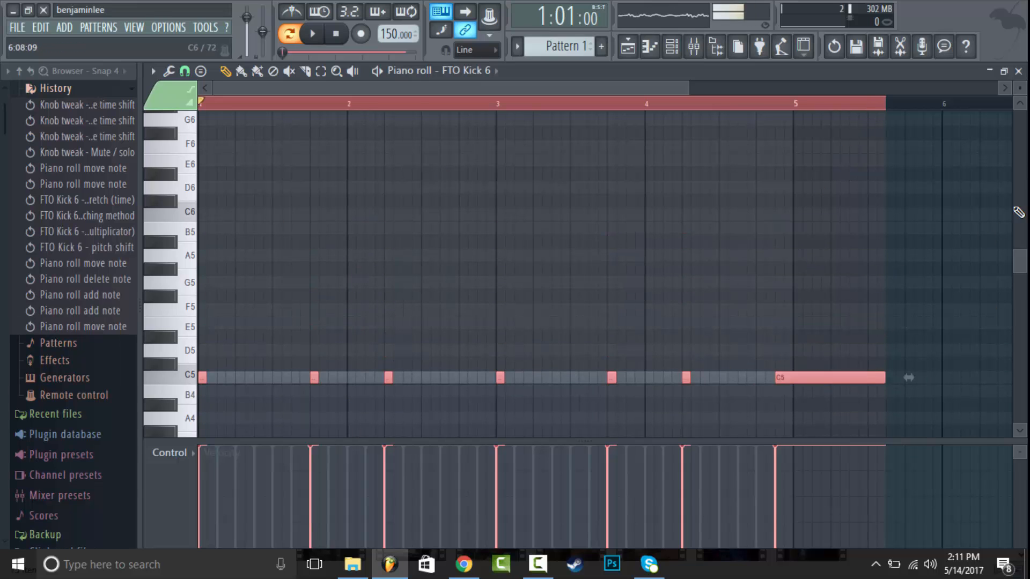
Replace the note crossing into bar 5 with a C5 note starting at 4:13 and ending at the start of bar 5.
{"action": "right_click", "coordinate": [836, 378]}
{"action": "left_click", "coordinate": [763, 381]}
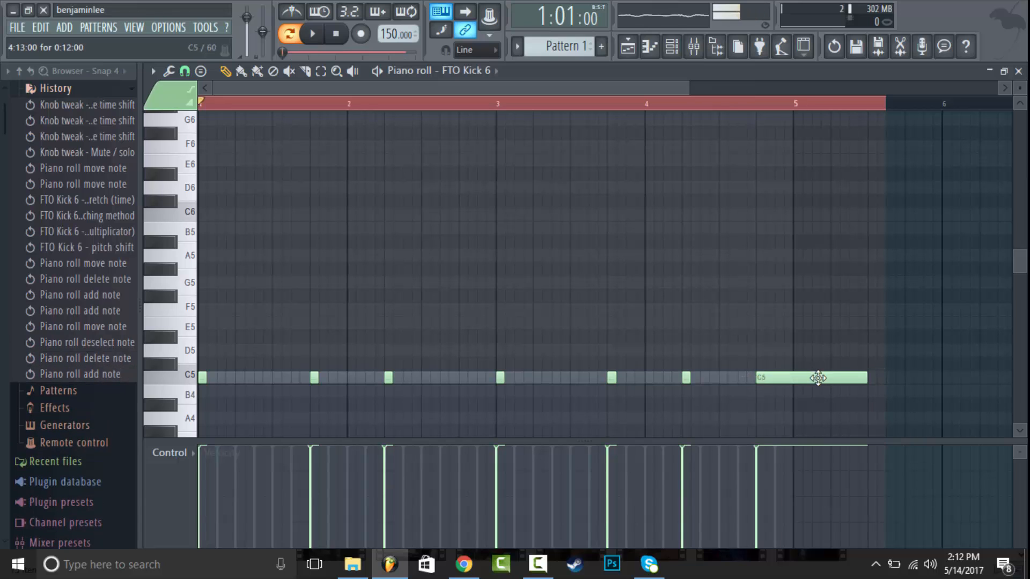
{"action": "left_click_drag", "start_coordinate": [867, 375], "coordinate": [792, 380]}
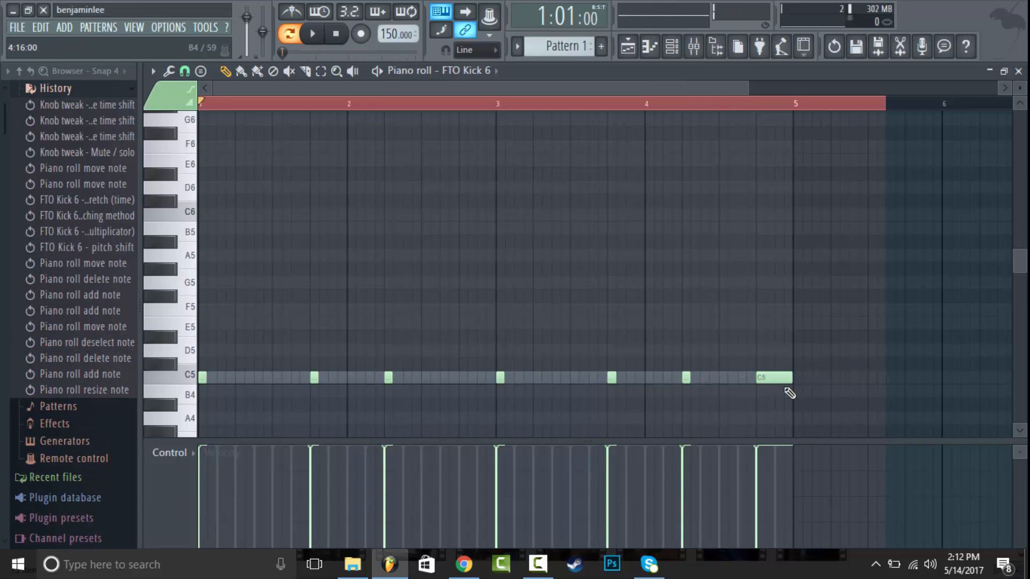
Select all FTO Kick 6 notes to check that the pattern spans exactly four bars, and close the piano roll.
{"action": "key", "text": "ctrl+a"}
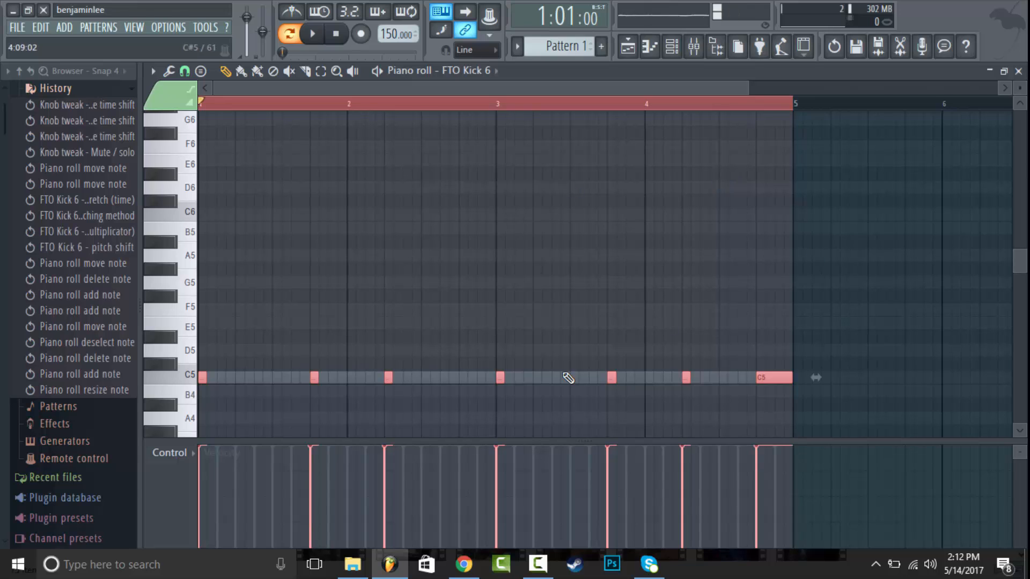
{"action": "left_click", "coordinate": [201, 378]}
{"action": "mouse_move", "coordinate": [201, 378]}
{"action": "left_mouse_down"}
{"action": "mouse_move", "coordinate": [200, 350]}
{"action": "mouse_move", "coordinate": [202, 379]}
{"action": "left_mouse_up"}
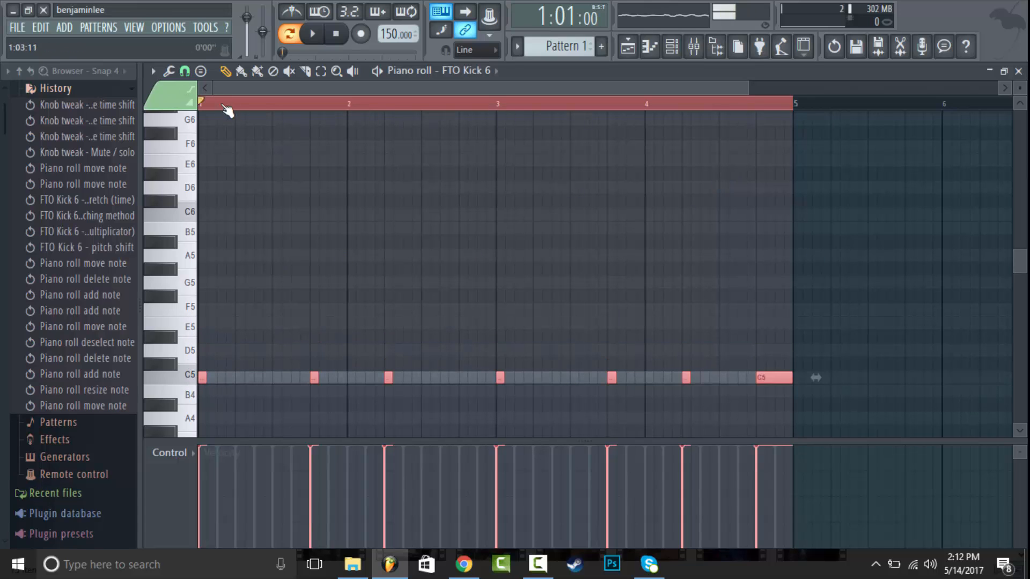
{"action": "mouse_move", "coordinate": [796, 107]}
{"action": "left_mouse_down"}
{"action": "mouse_move", "coordinate": [361, 108]}
{"action": "mouse_move", "coordinate": [804, 117]}
{"action": "mouse_move", "coordinate": [788, 126]}
{"action": "mouse_move", "coordinate": [802, 127]}
{"action": "mouse_move", "coordinate": [738, 126]}
{"action": "mouse_move", "coordinate": [797, 102]}
{"action": "left_mouse_up"}
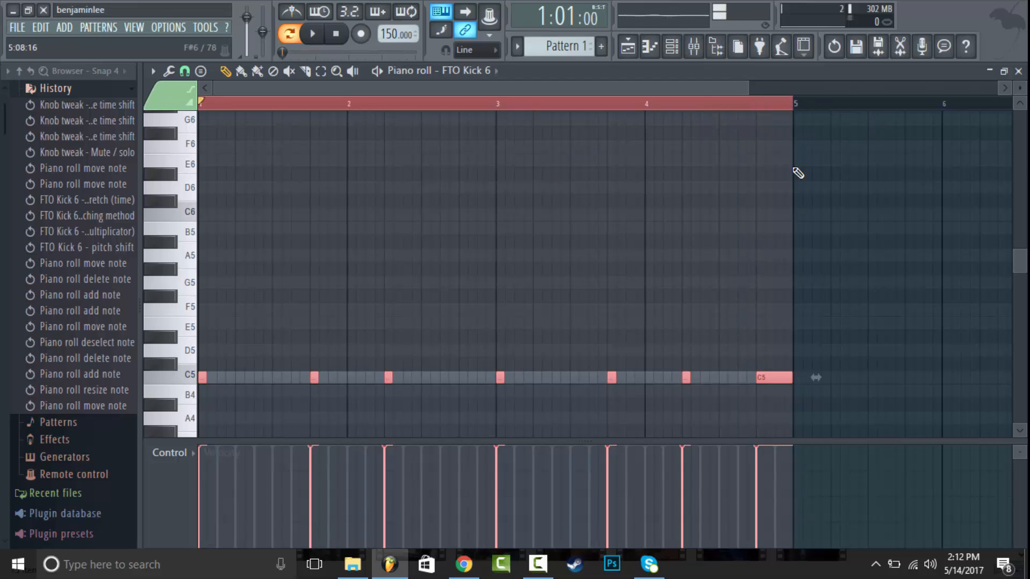
{"action": "left_click", "coordinate": [1017, 71]}
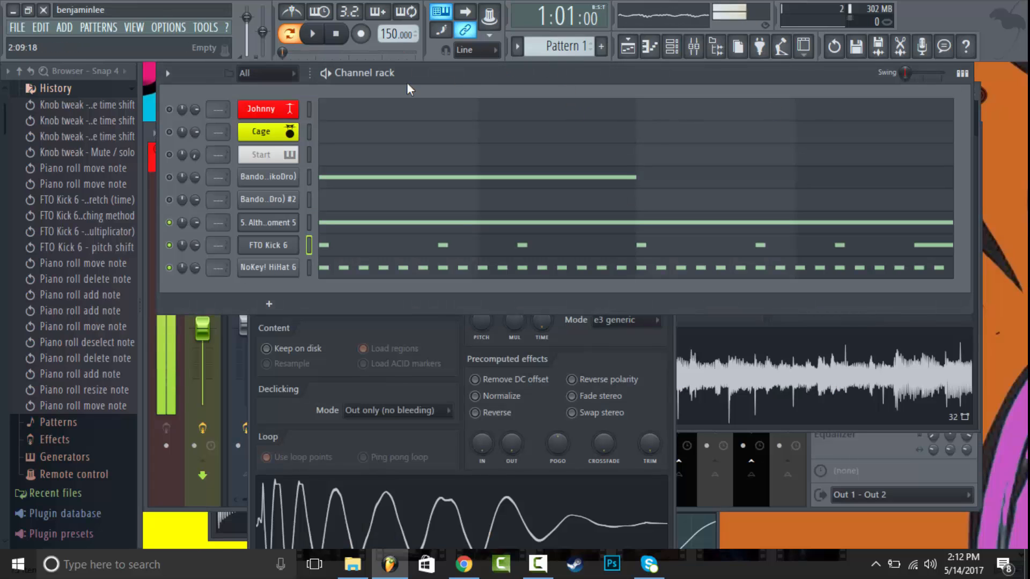
Open the Playlist and place a Pattern 1 clip on Track 2, starting in bar 1.
{"action": "left_click", "coordinate": [627, 46]}
{"action": "left_click", "coordinate": [354, 172]}
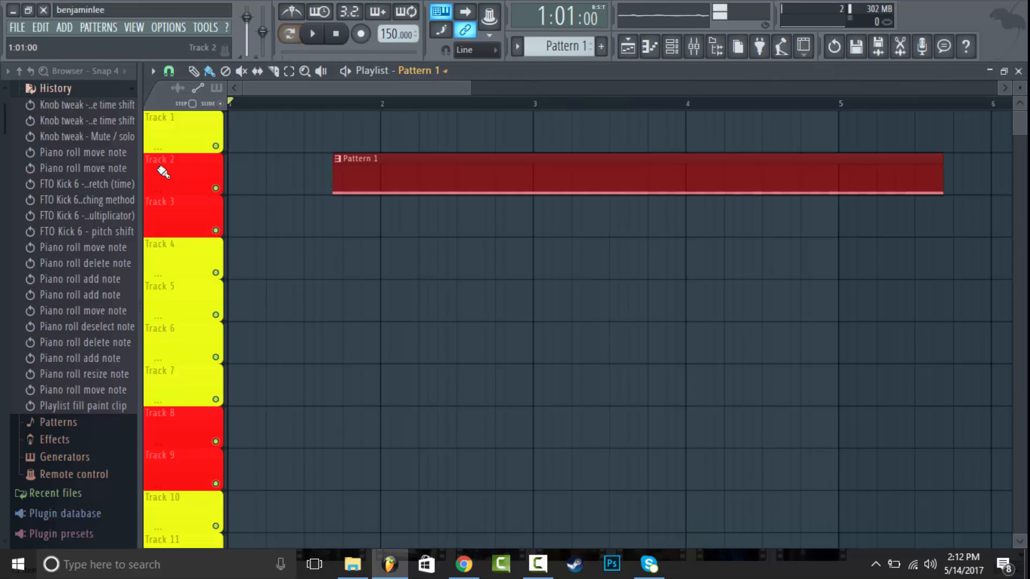
Move the Track 2 Pattern 1 clip to the start of bar 1 and delete the stray clip placed on Track 4.
{"action": "left_click_drag", "start_coordinate": [428, 166], "coordinate": [323, 166]}
{"action": "left_click", "coordinate": [736, 268]}
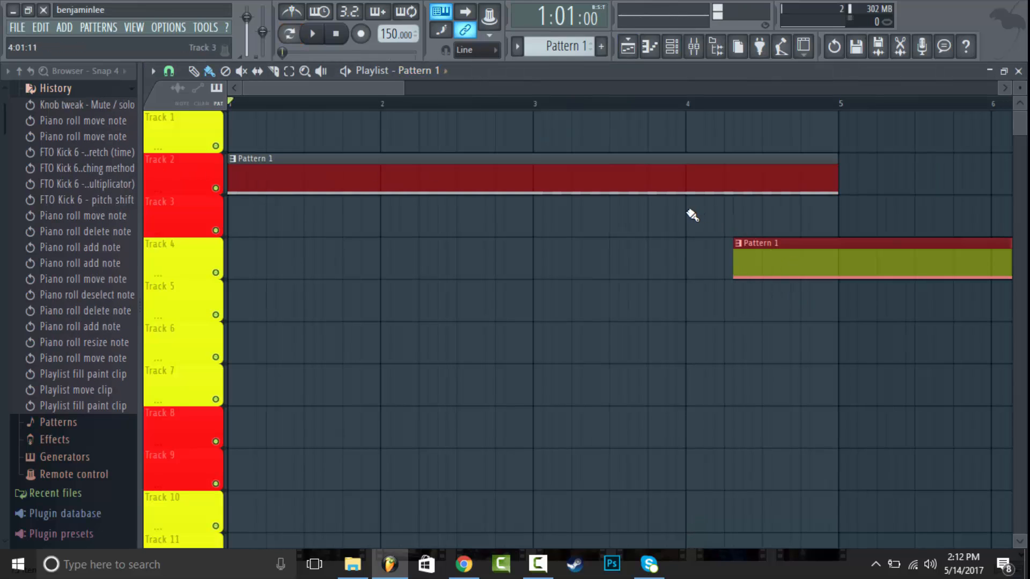
{"action": "left_click_drag", "start_coordinate": [402, 84], "coordinate": [869, 86]}
{"action": "right_click", "coordinate": [429, 259]}
Place a second Pattern 1 clip on Track 2 from bar 5, and select the timeline range from bar 1 to bar 9.
{"action": "left_click", "coordinate": [371, 172]}
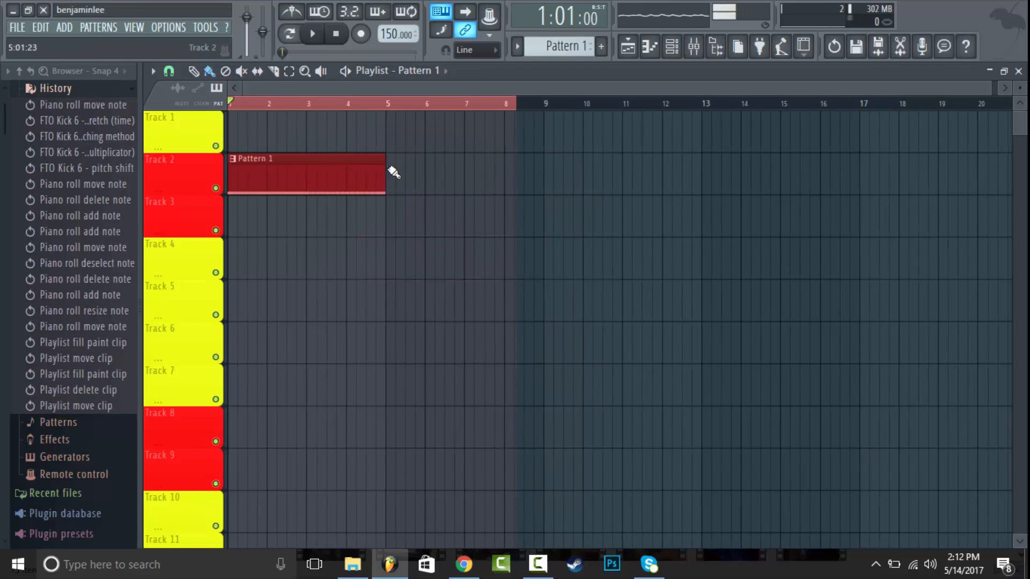
{"action": "left_click", "coordinate": [393, 170]}
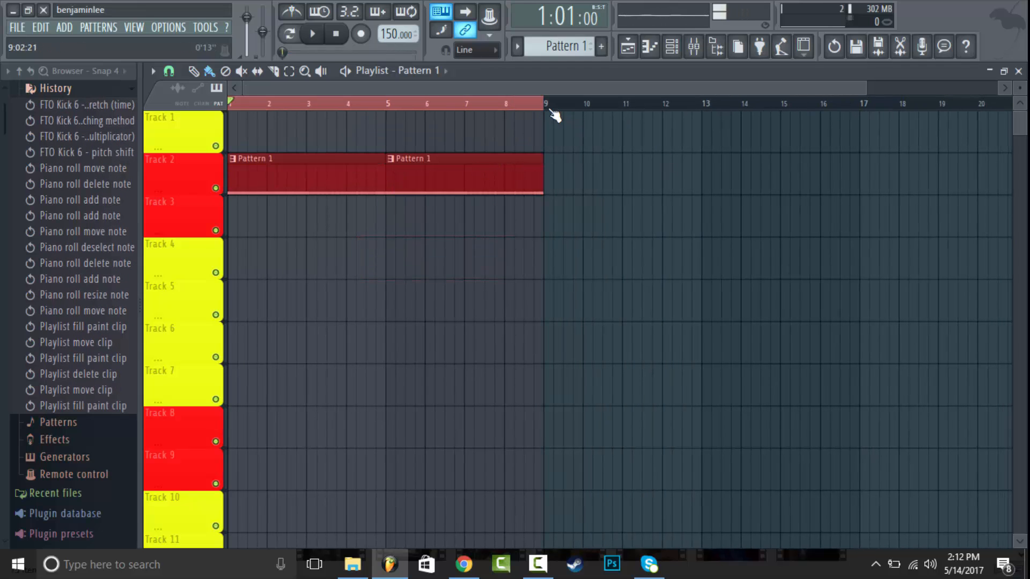
{"action": "left_click_drag", "start_coordinate": [546, 105], "coordinate": [97, 106]}
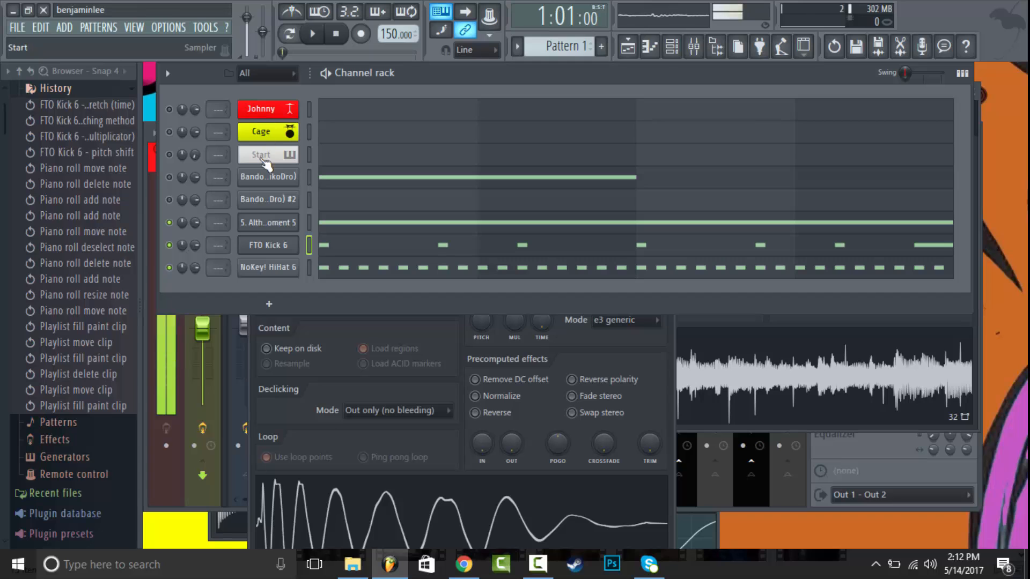
Open the naming options of the first channel in the Channel rack and enter the name "whatever you want".
{"action": "right_click", "coordinate": [271, 112]}
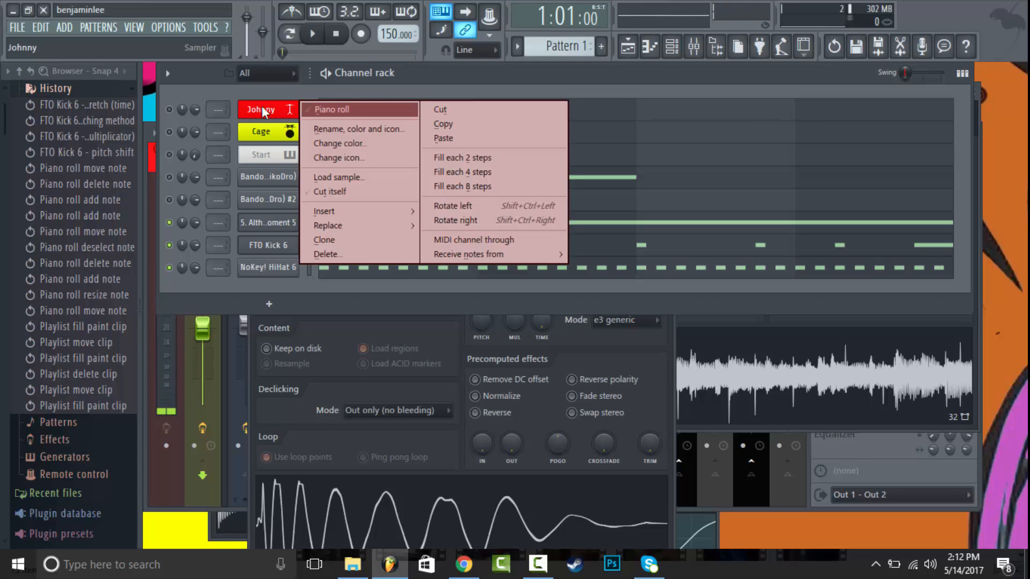
{"action": "left_click", "coordinate": [355, 126]}
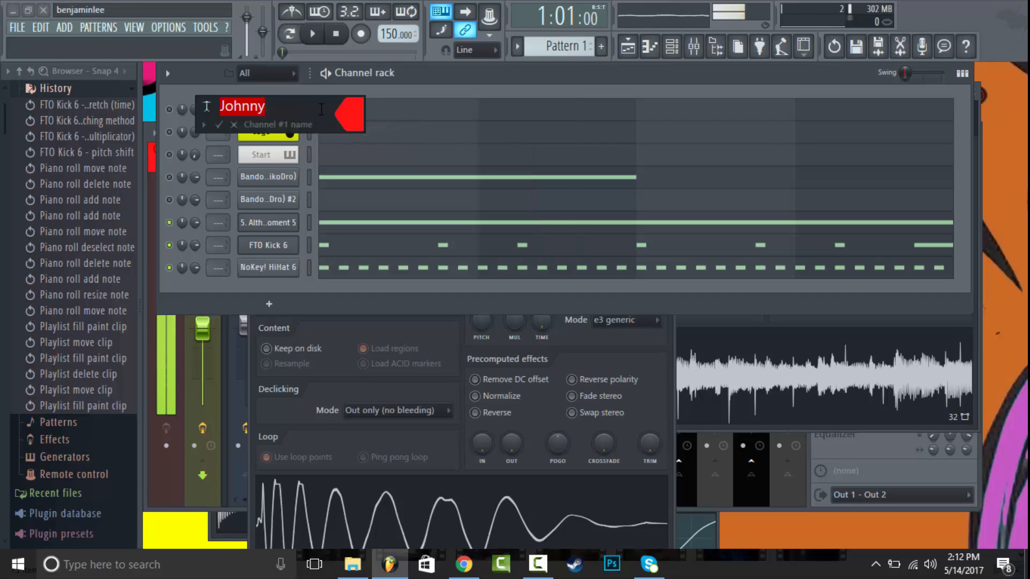
{"action": "type", "text": "whatever you want"}
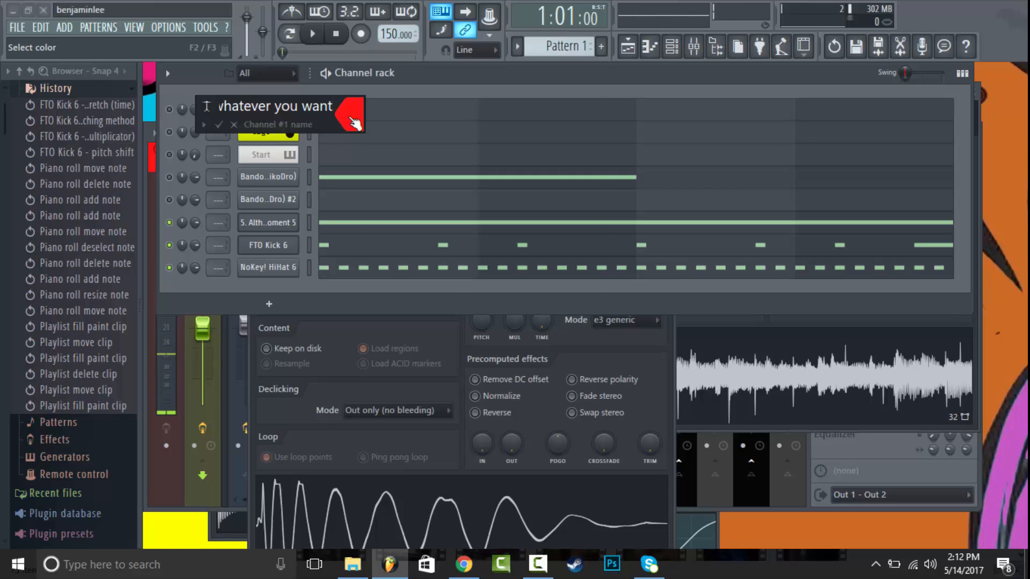
Set the first channel's colour to grey and reset its icon to none.
{"action": "left_click", "coordinate": [350, 114]}
{"action": "left_click", "coordinate": [476, 200]}
{"action": "left_click", "coordinate": [213, 109]}
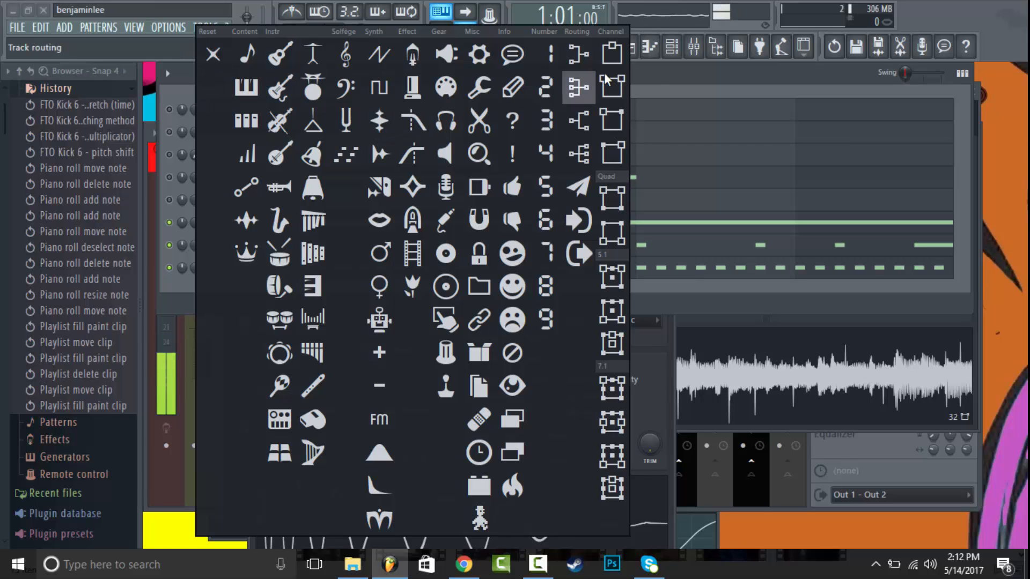
{"action": "left_click", "coordinate": [213, 55]}
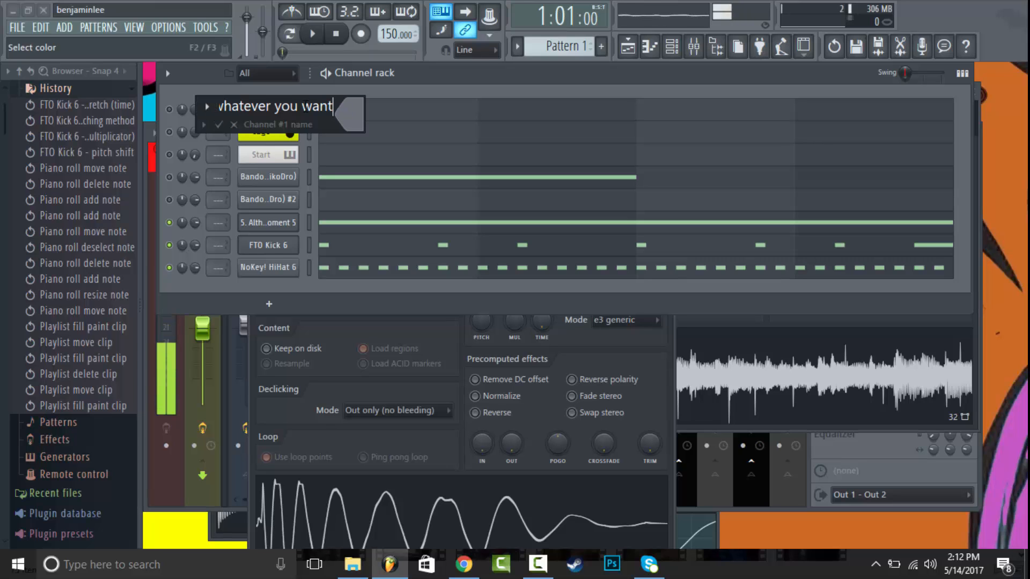
Try a pink colour for the first channel, give it the bell icon, and apply the changes.
{"action": "left_click", "coordinate": [350, 114]}
{"action": "left_click", "coordinate": [529, 158]}
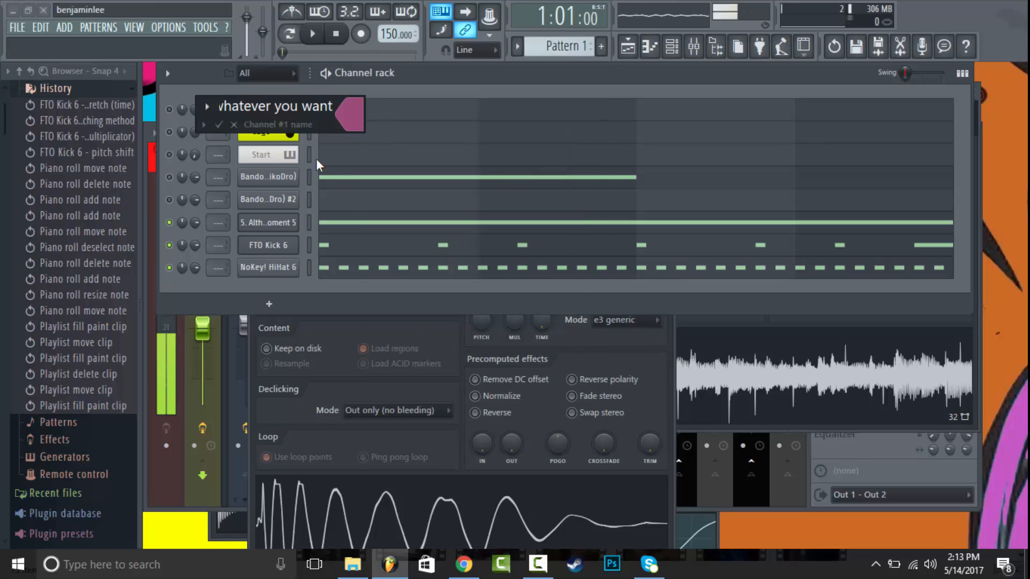
{"action": "left_click", "coordinate": [210, 107]}
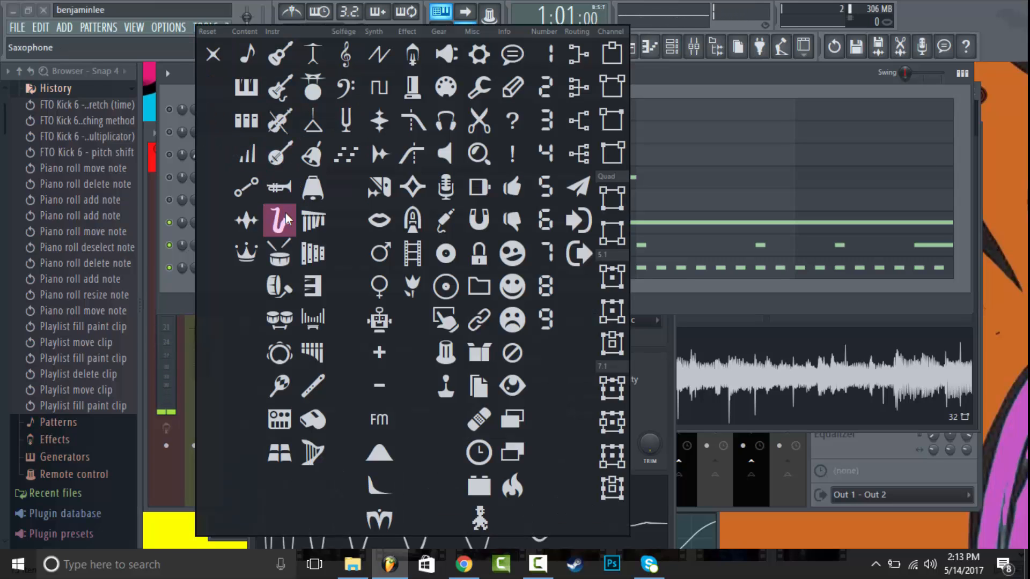
{"action": "left_click", "coordinate": [322, 191]}
{"action": "key", "text": "Return"}
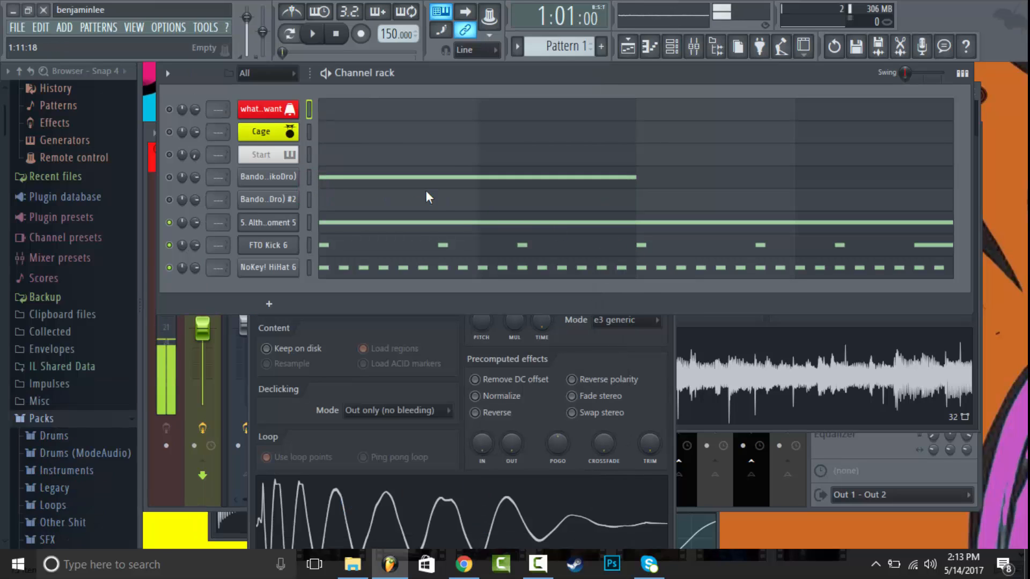